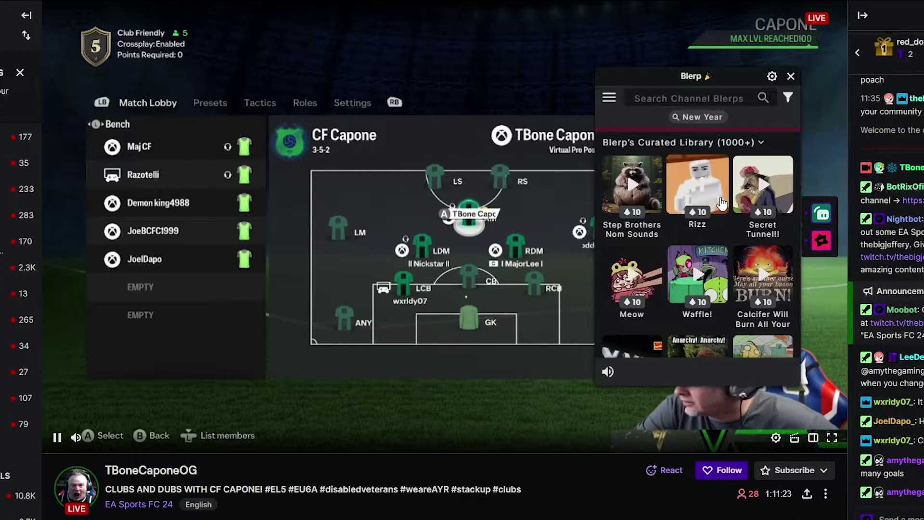
Play the Rizz sound on the Twitch stream for 10 Bits and close the Blerp extension
click(733, 297)
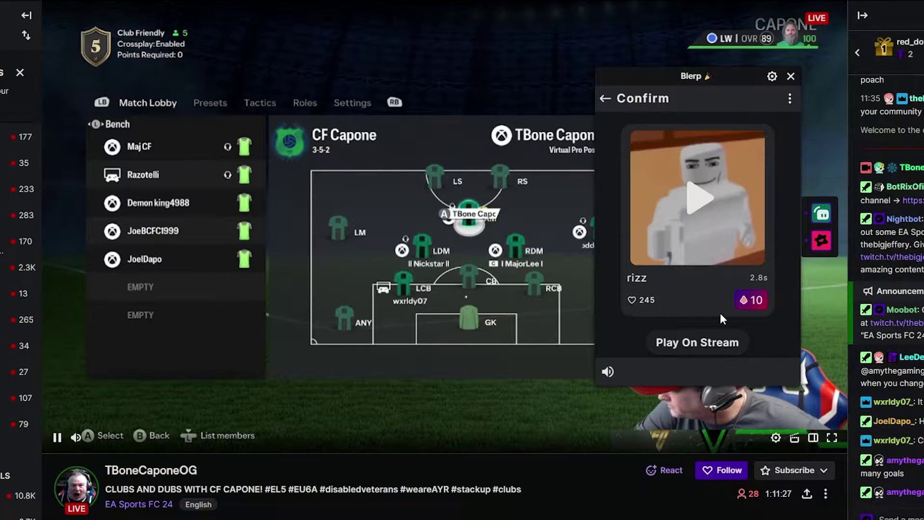
click(707, 341)
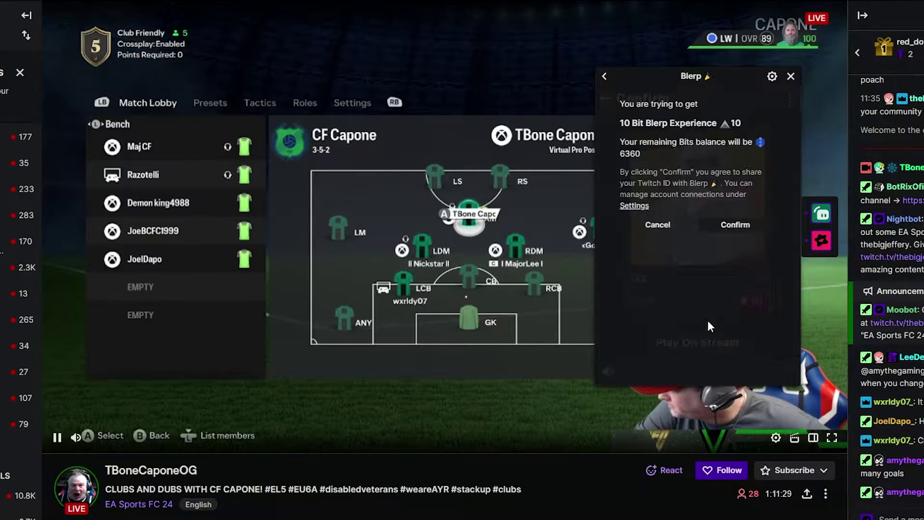
click(736, 225)
click(791, 76)
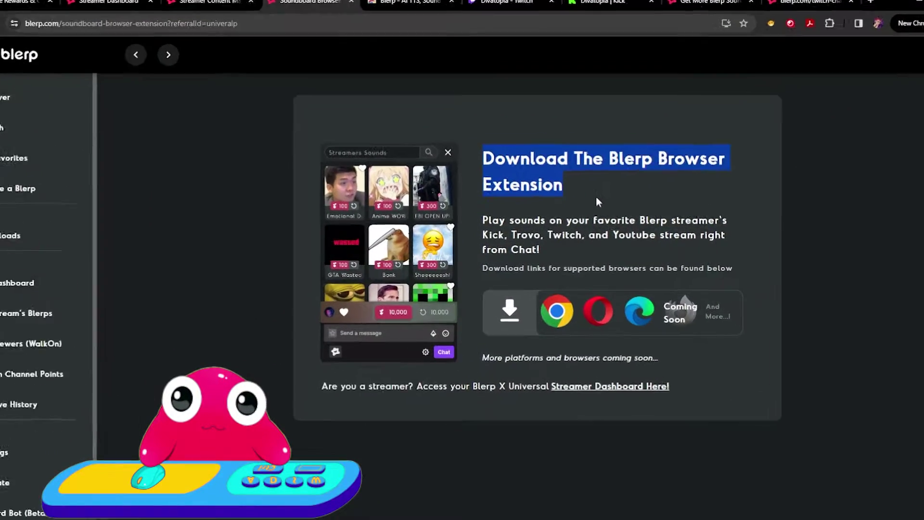
View the Blerp browser extension download page, switch to the Kick channel and open Blerp's sound list in its chat
click(499, 319)
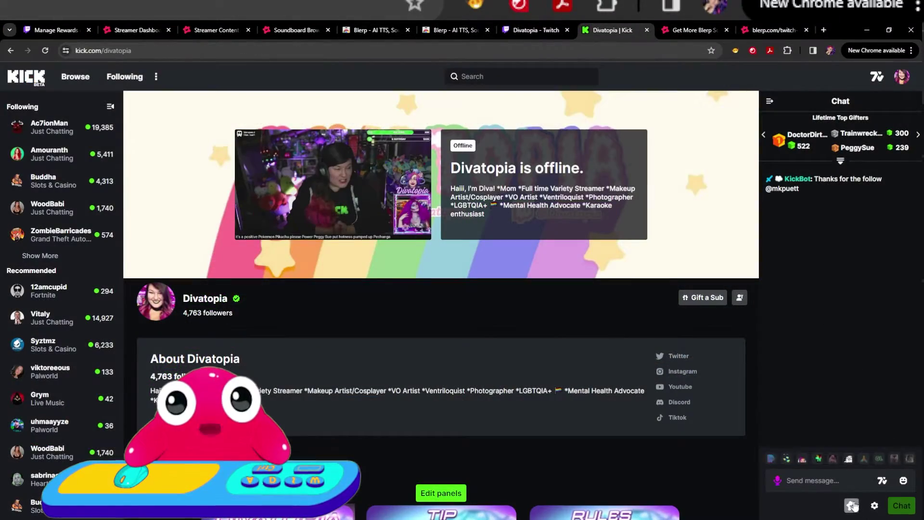
click(851, 505)
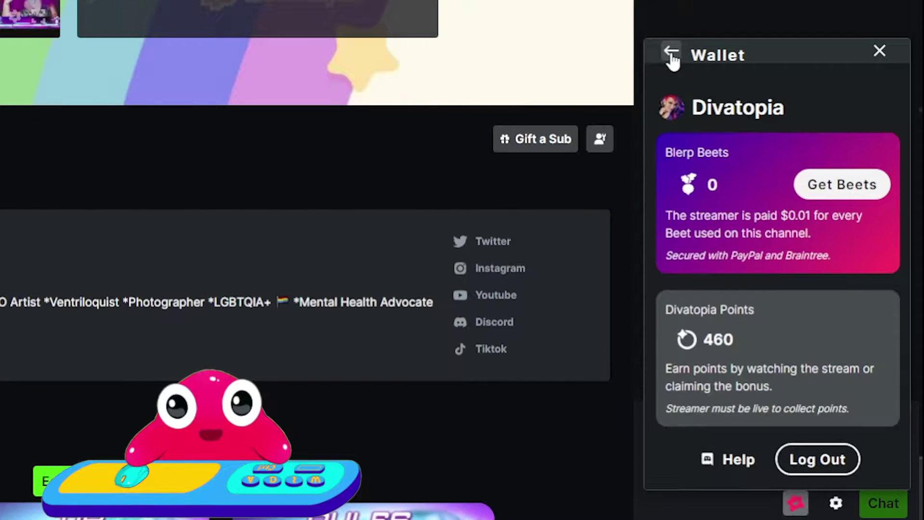
click(671, 54)
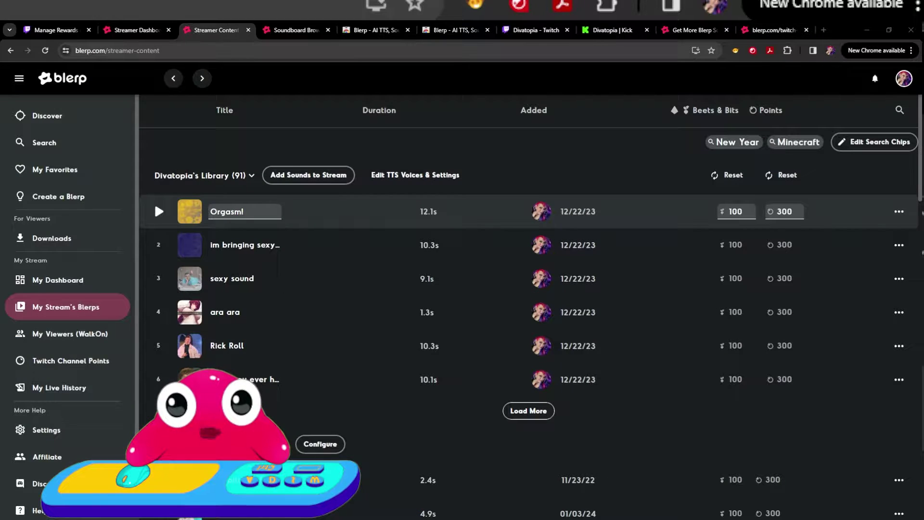
Preview "sexy sound" in the streamer's own library on the My Stream's Blerps page
scroll(529, 308, down, 2)
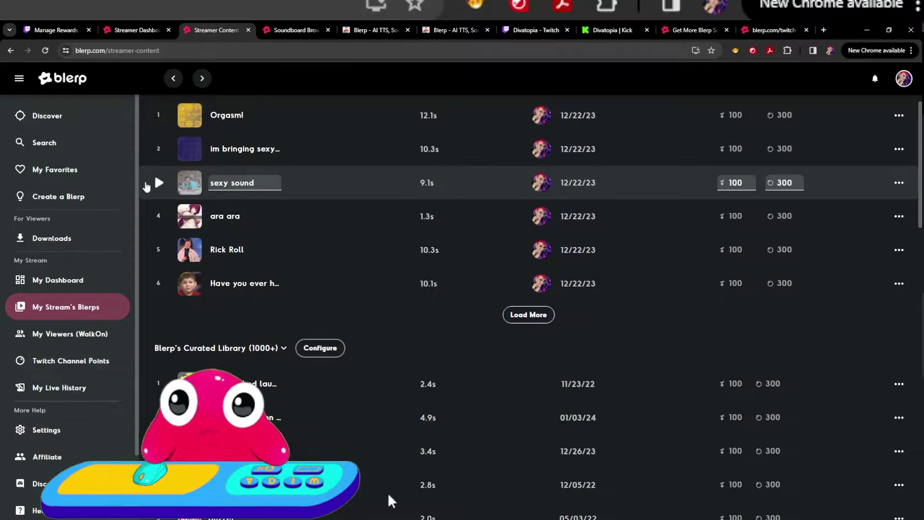
click(160, 183)
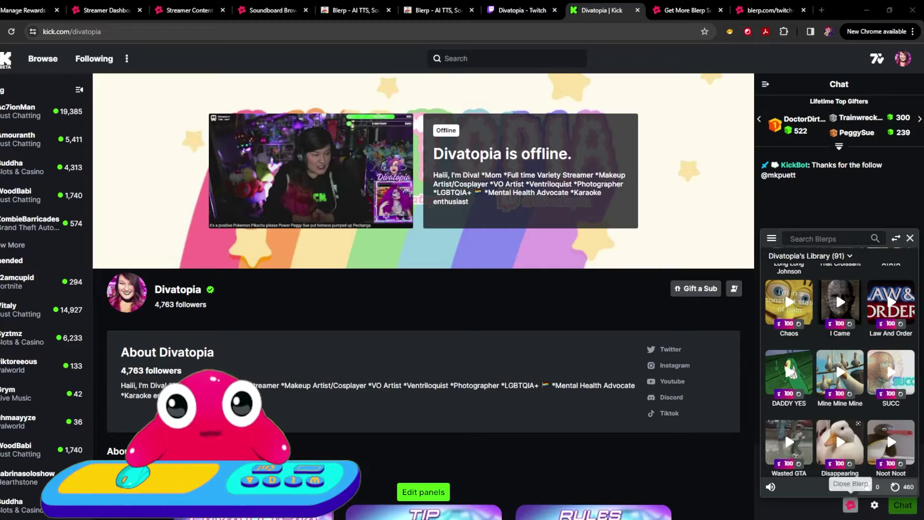
Reopen Blerp in the Kick chat and go through its wallet to review the Beets packages for sale
click(850, 505)
click(850, 504)
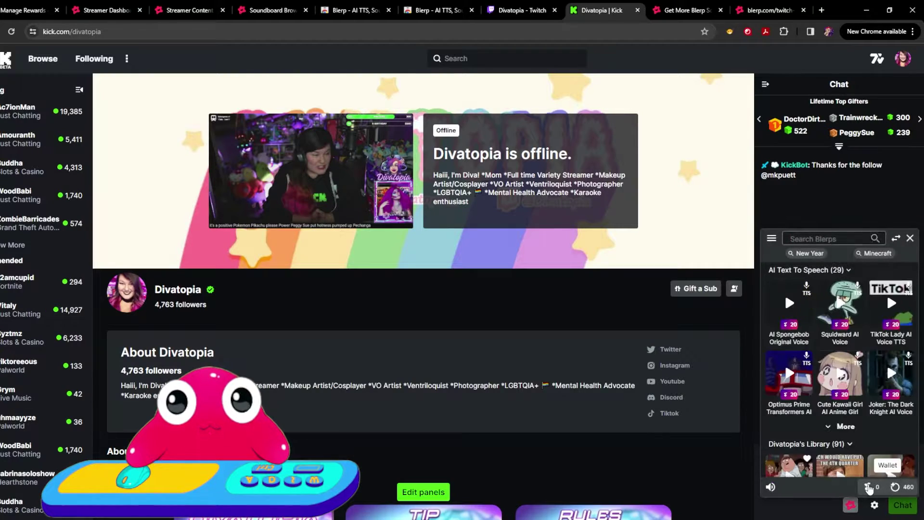
click(868, 488)
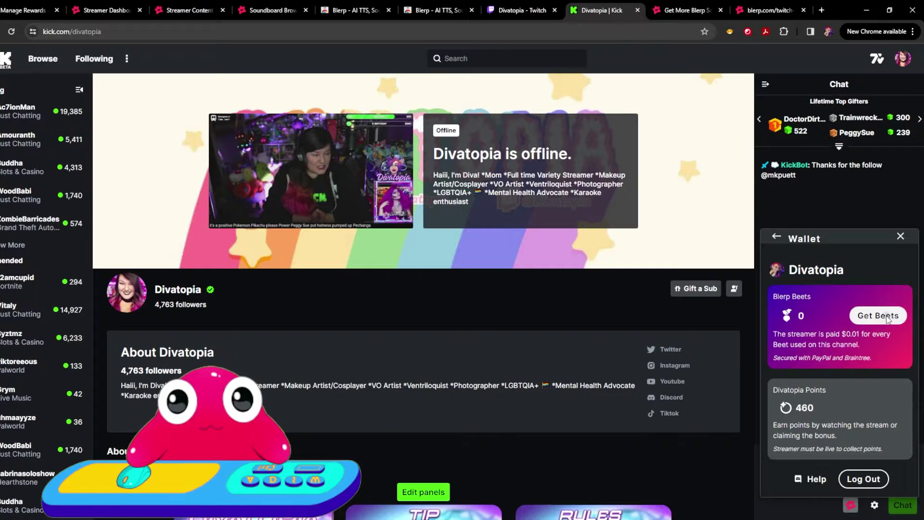
click(859, 174)
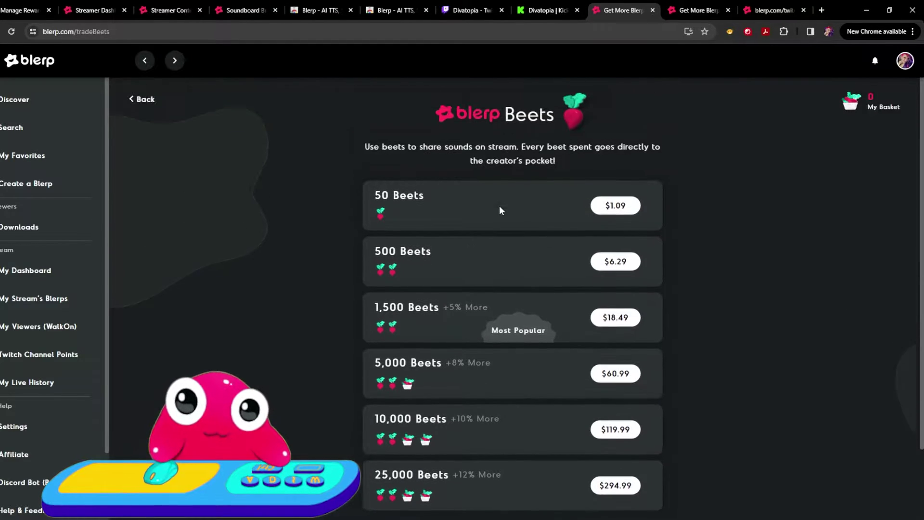
scroll(498, 206, down, 1)
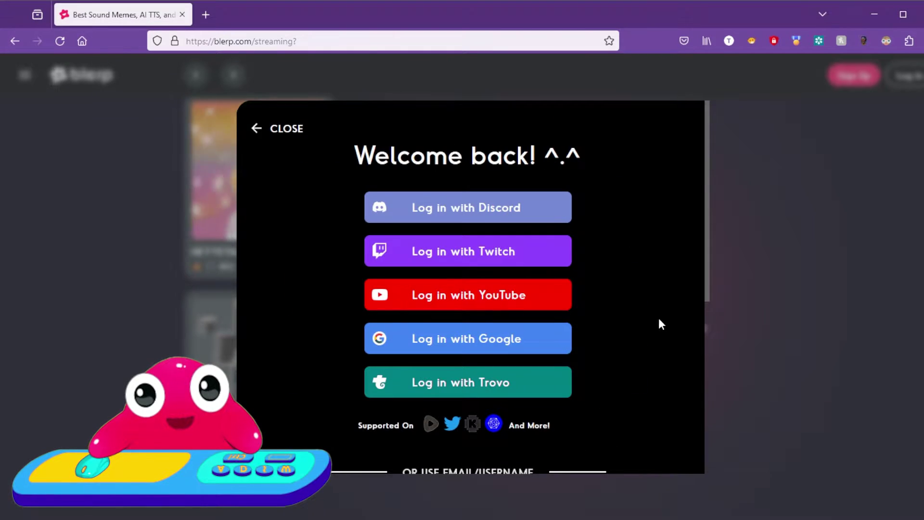
Review the Blerp login options, start the streamer setup and choose both the Universal and Twitch extensions
scroll(659, 320, down, 5)
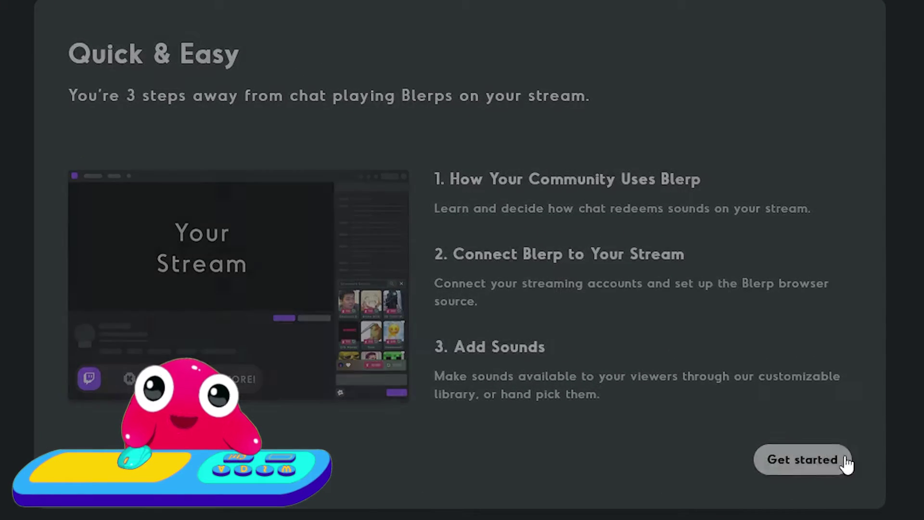
click(845, 460)
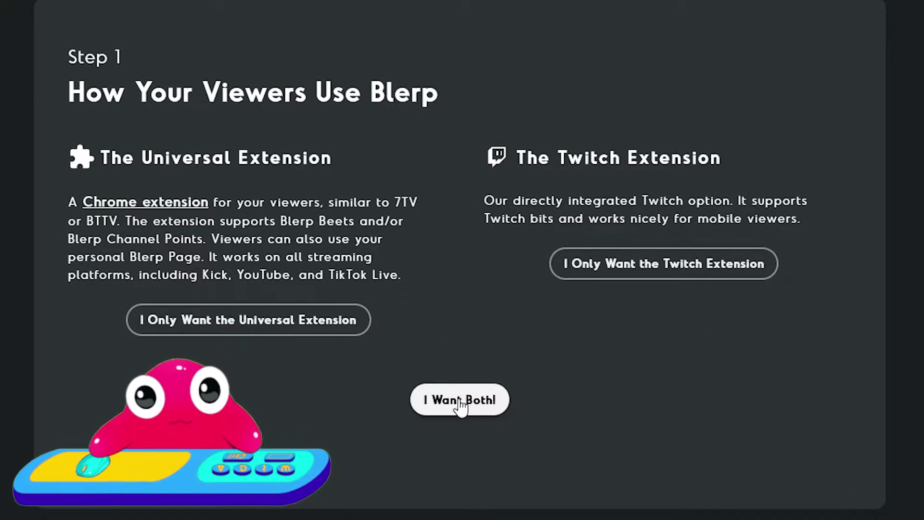
click(477, 405)
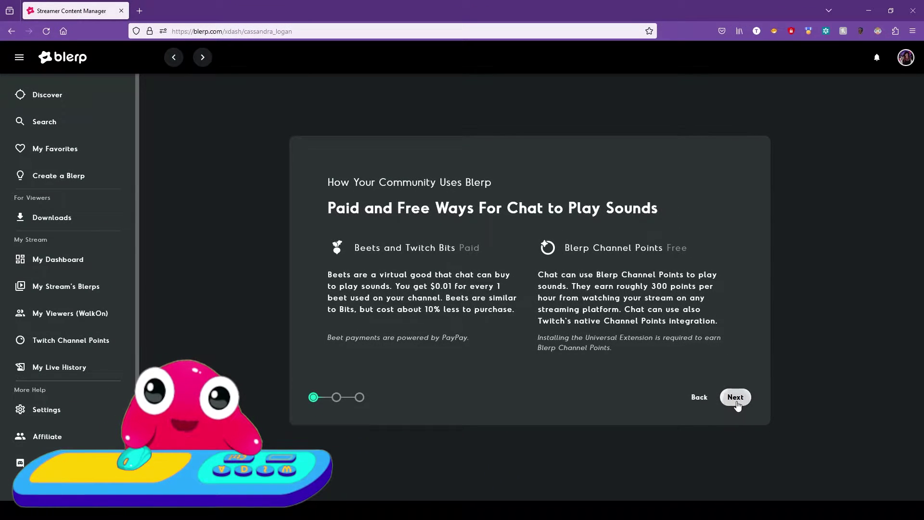
Enable Blerp Channel Points in the default prices alongside Beets and Twitch Bits and accept the prices
click(736, 403)
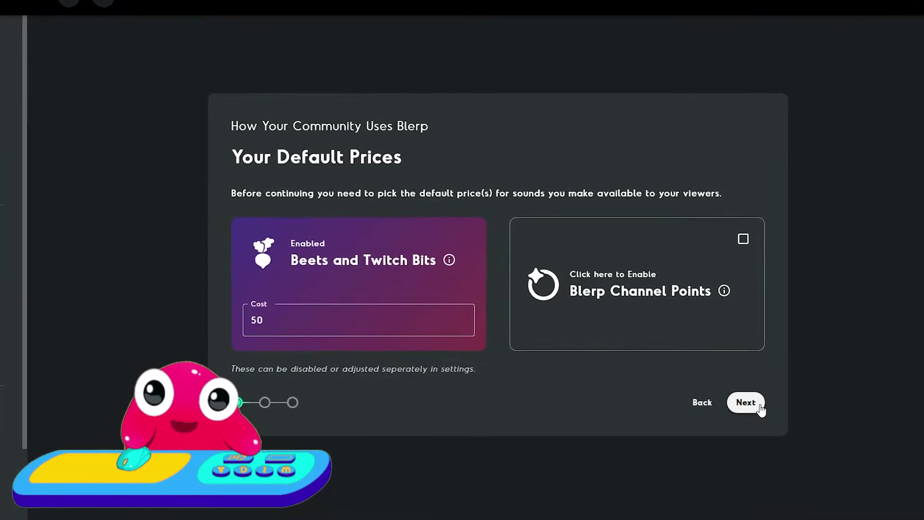
click(749, 226)
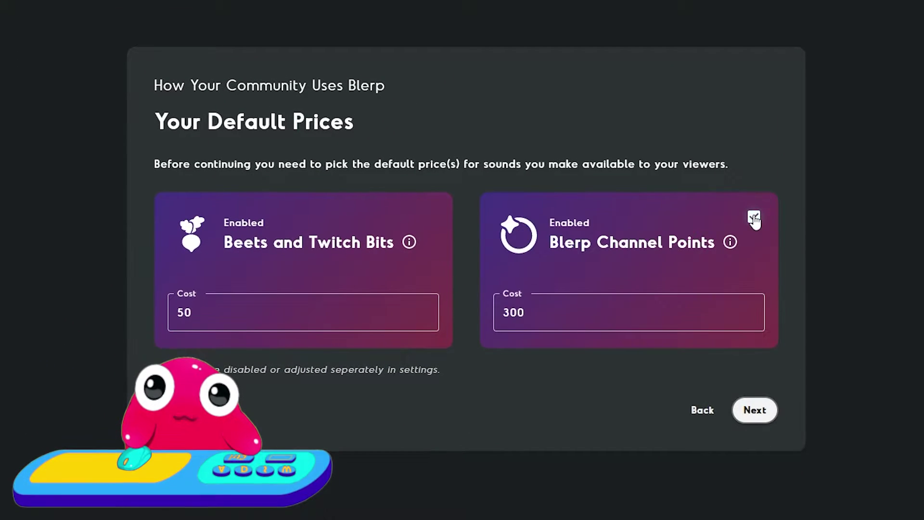
click(763, 415)
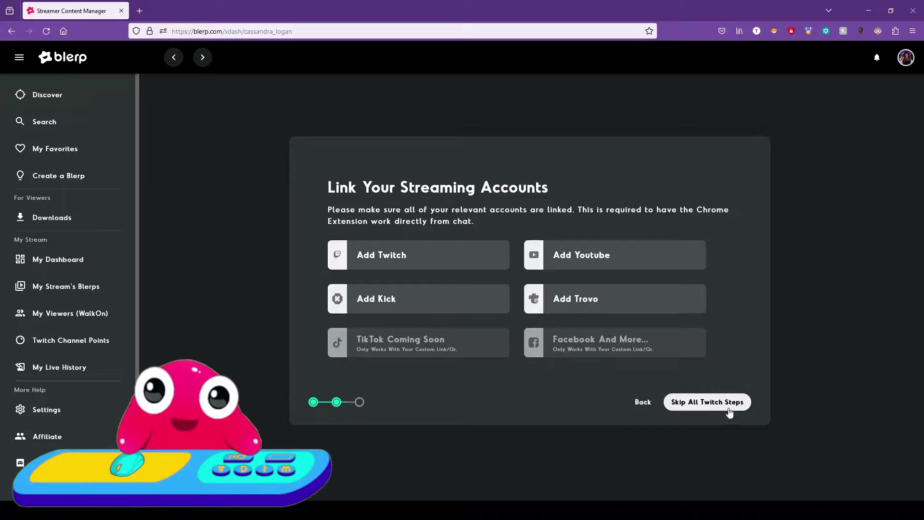
Skip all Twitch steps, then copy the browser source URL and test its audio
click(729, 406)
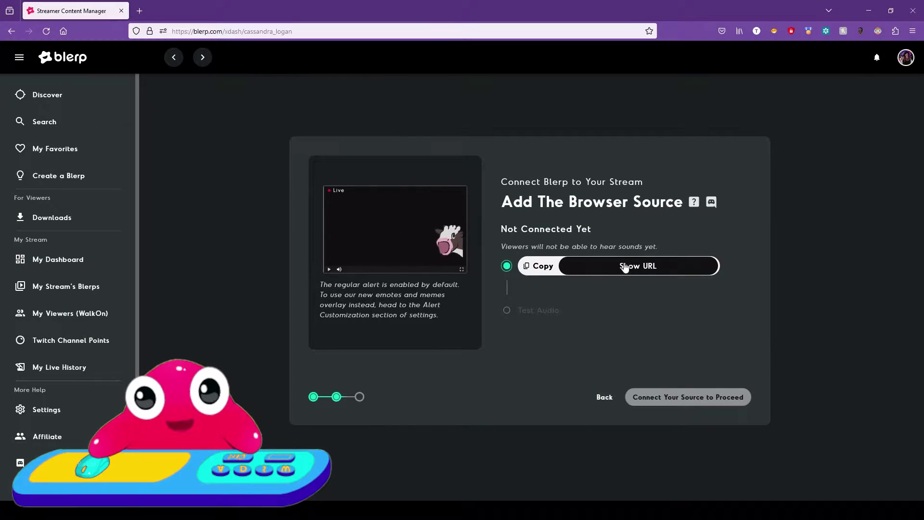
click(625, 268)
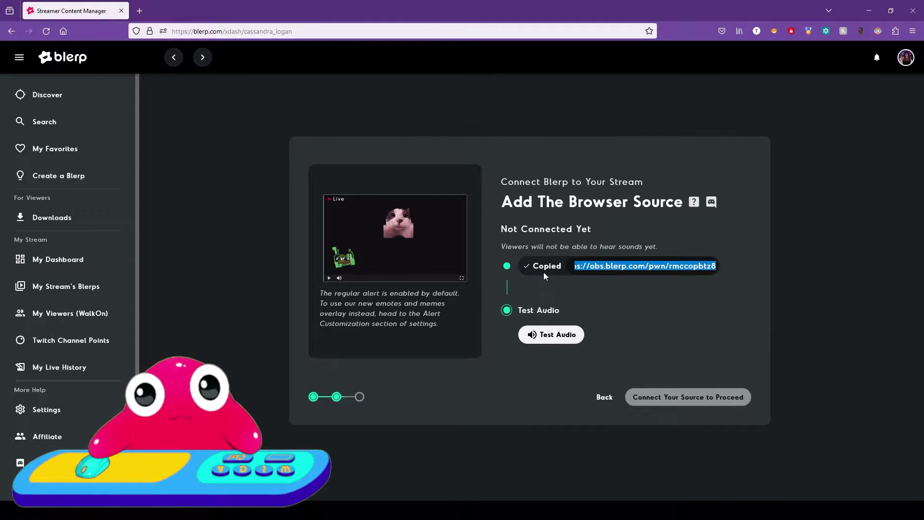
click(546, 342)
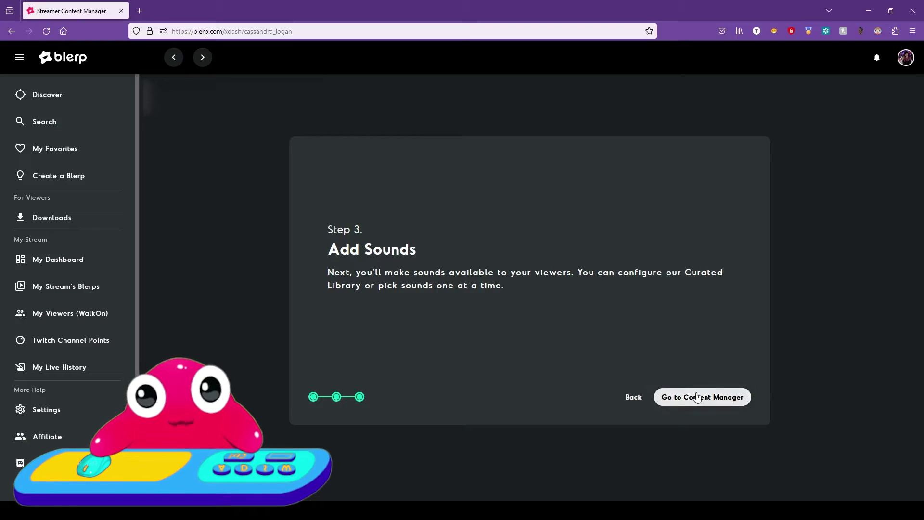
Go to the Content Manager and start adding Blerp's Curated Library of sounds
click(697, 396)
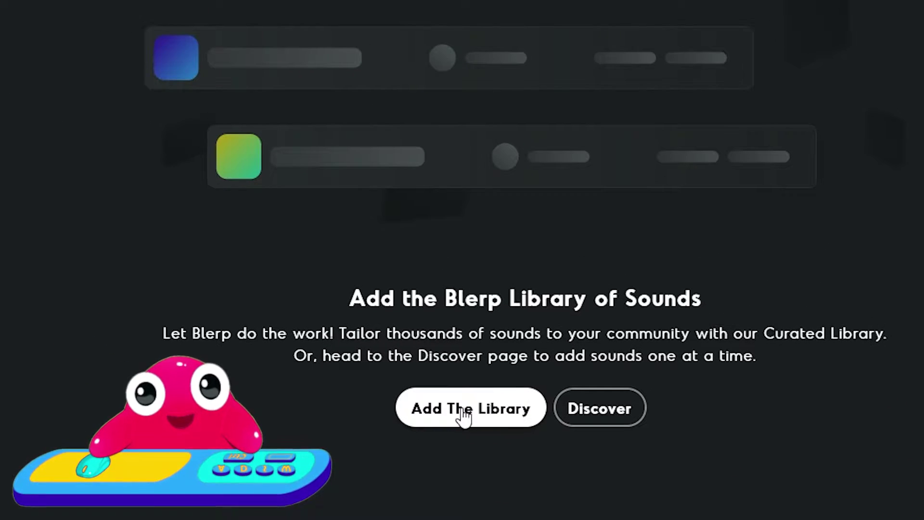
click(462, 411)
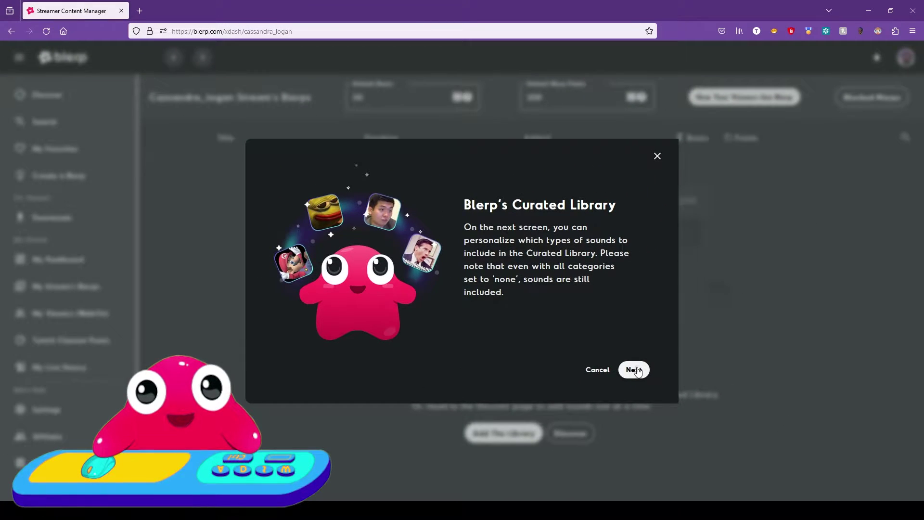
click(634, 370)
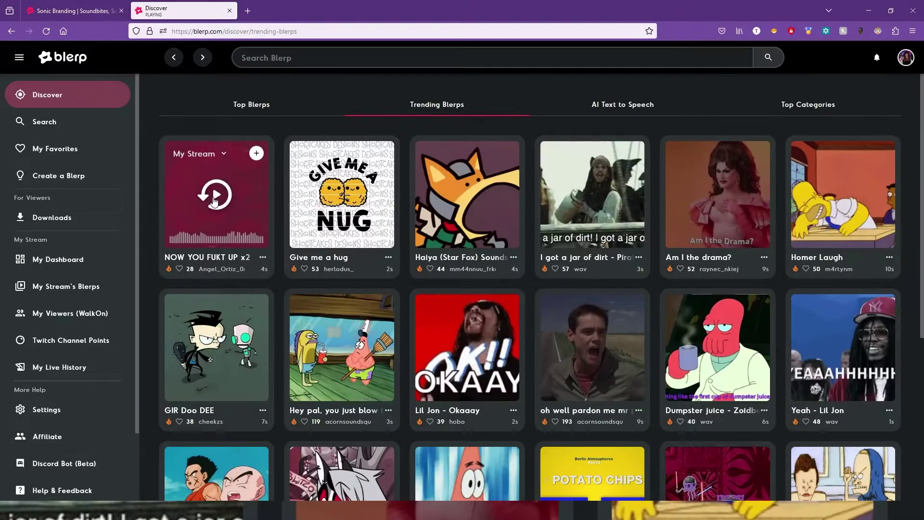
Preview the first trending sound on the Discover page and browse the rest of the Trending Blerps
click(223, 206)
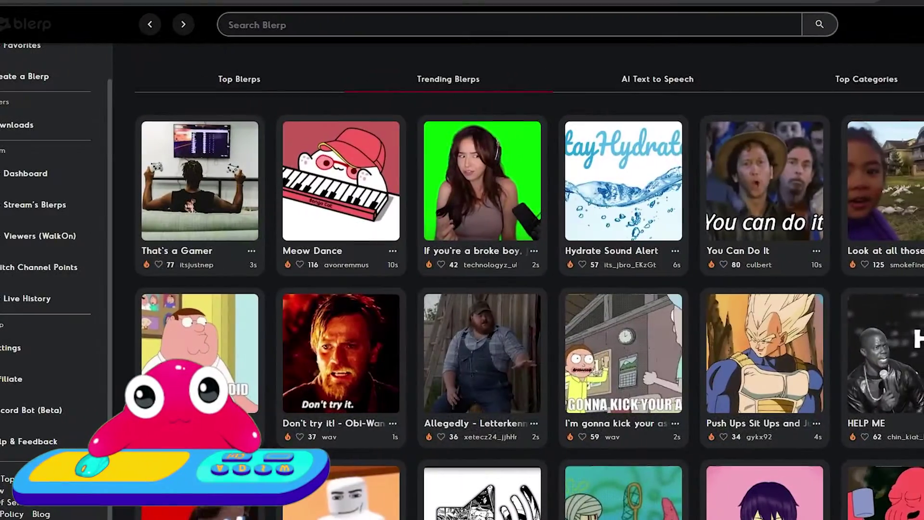
scroll(518, 289, down, 5)
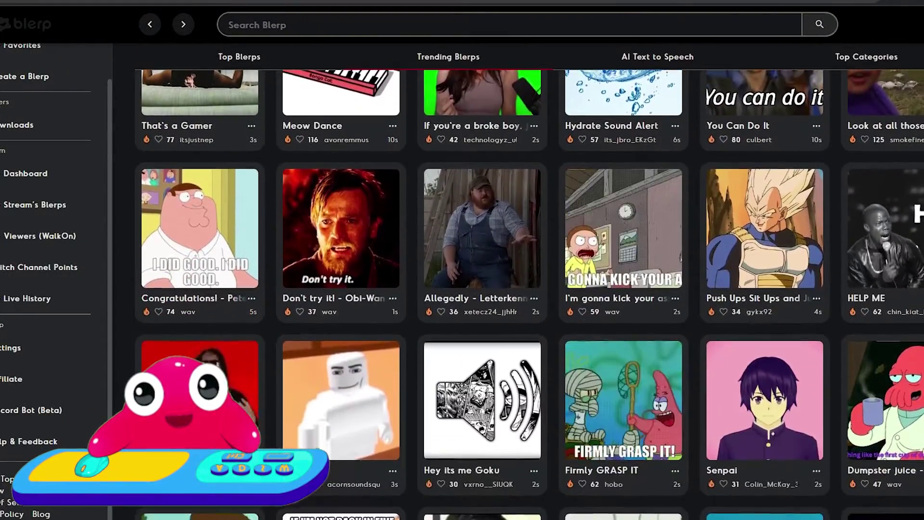
scroll(462, 289, down, 6)
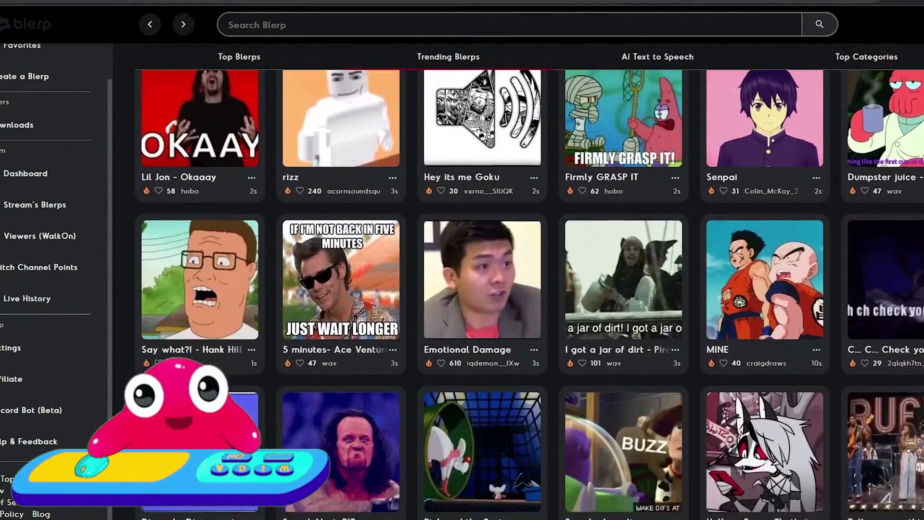
scroll(529, 289, down, 10)
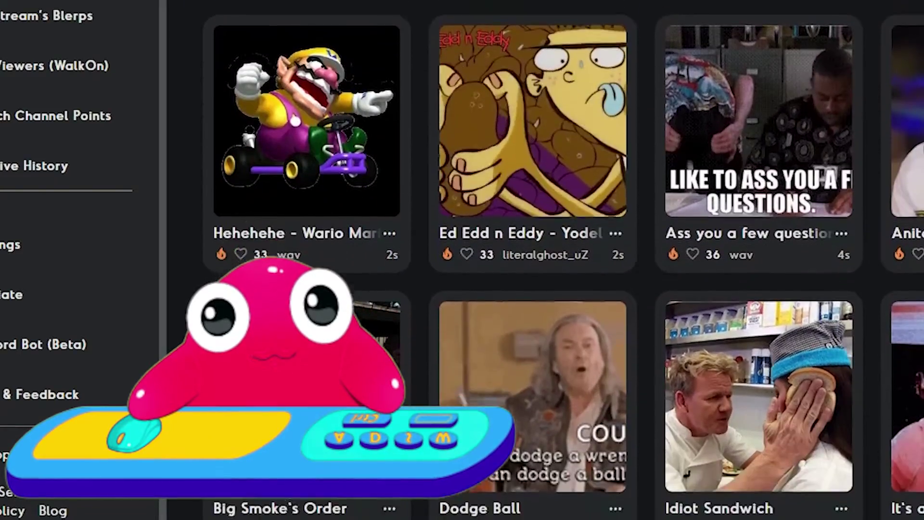
scroll(529, 289, down, 10)
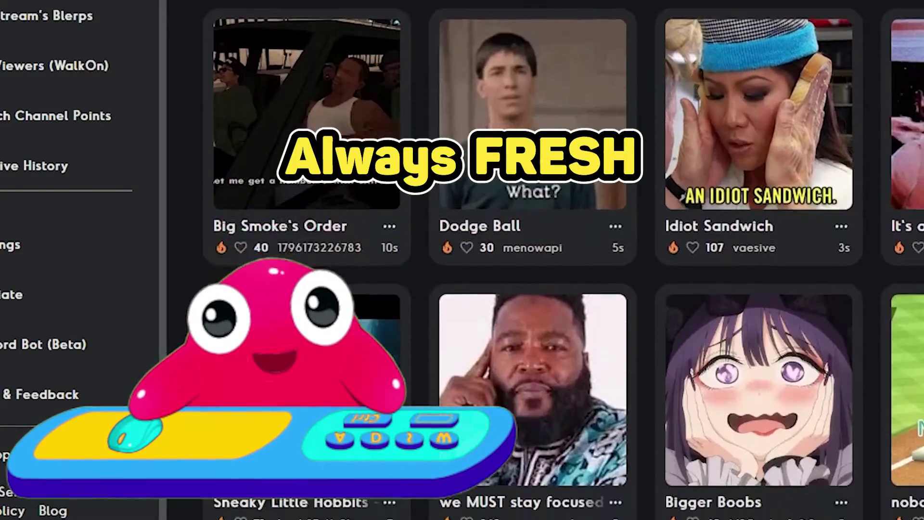
scroll(530, 289, down, 5)
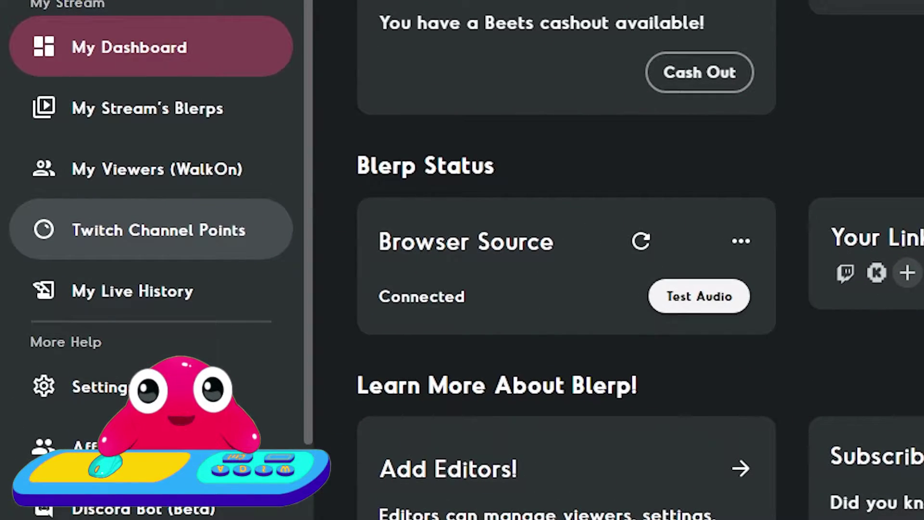
Create a new Twitch channel points reward from the trending sound "oh well pardon me mr perfect", previewing it before adding it
click(53, 343)
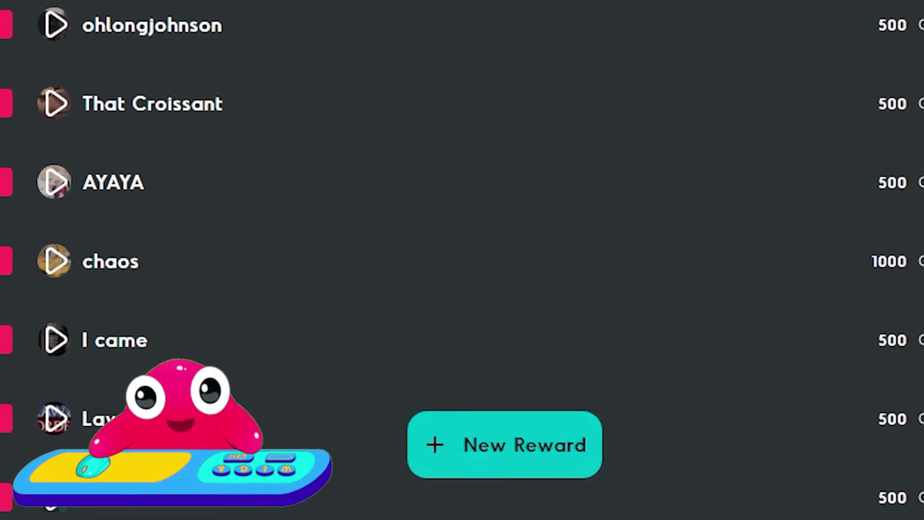
click(526, 455)
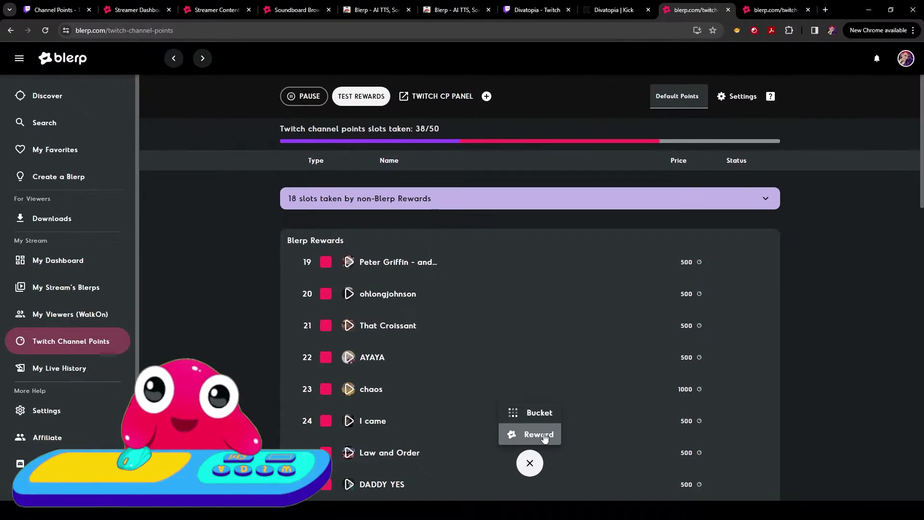
click(534, 378)
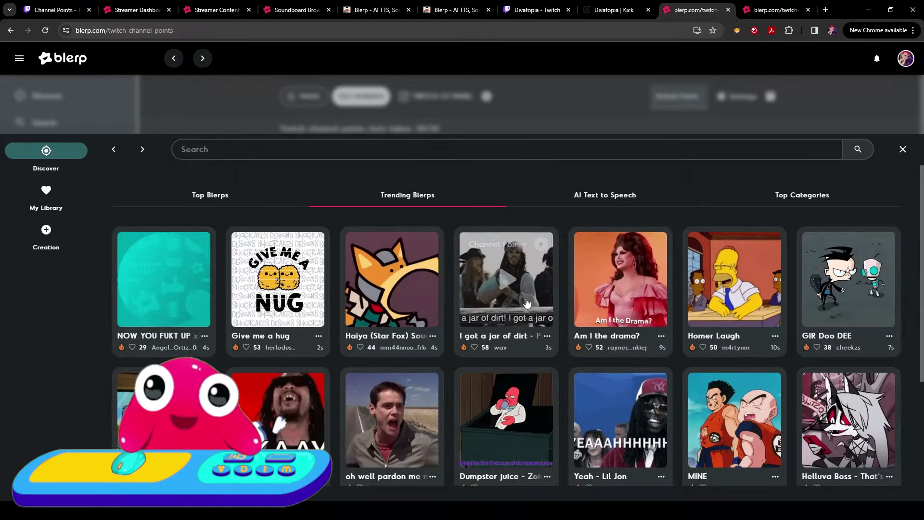
scroll(233, 244, down, 2)
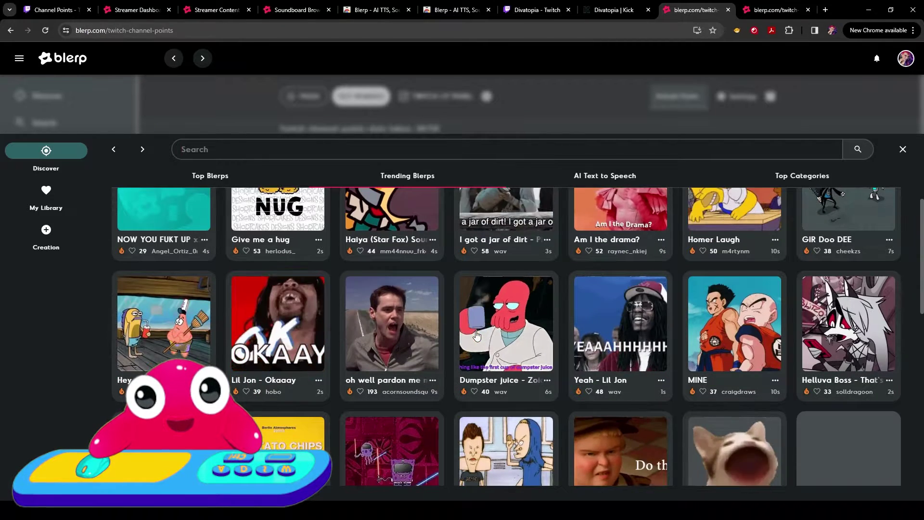
click(399, 328)
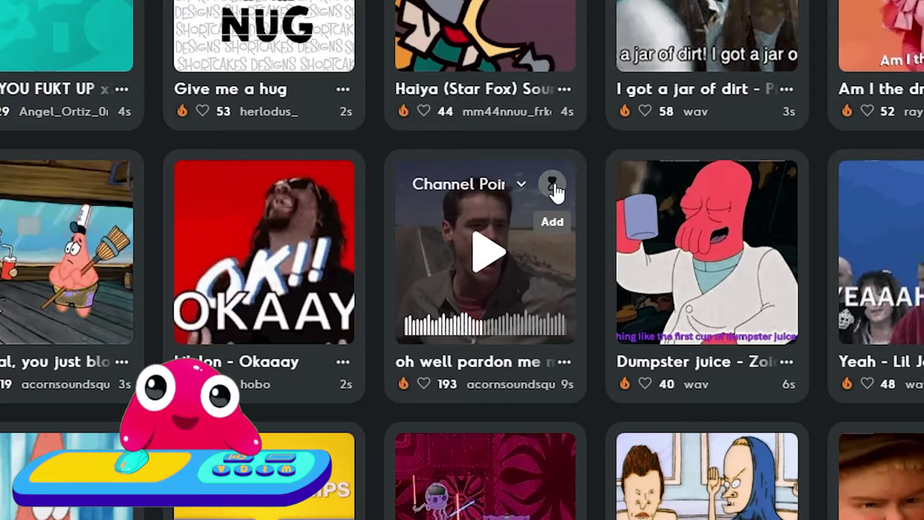
click(554, 185)
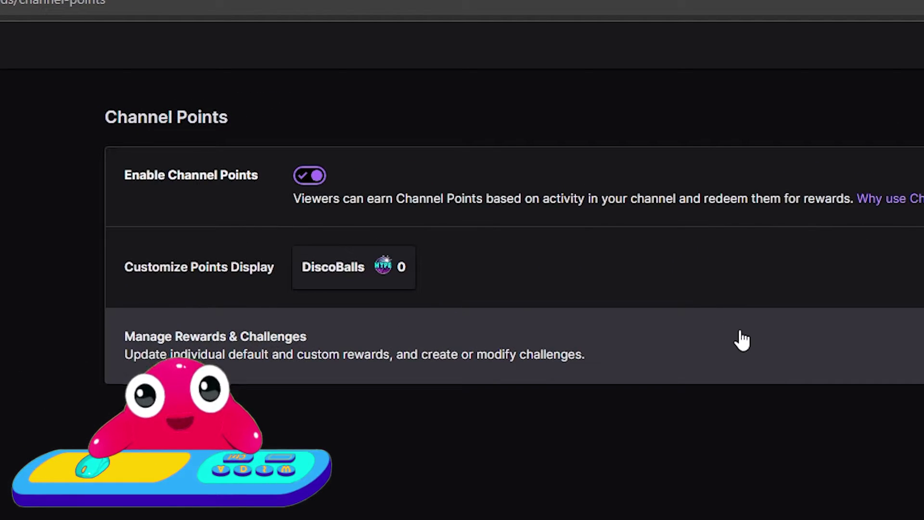
In Twitch's Manage Rewards & Challenges, open the "oh well pardon me mr perfect" custom reward for editing
click(741, 340)
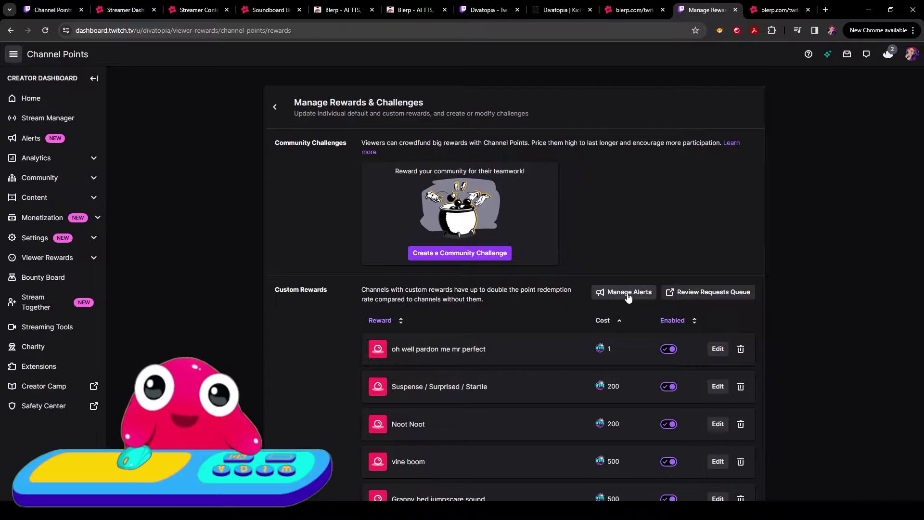
click(575, 284)
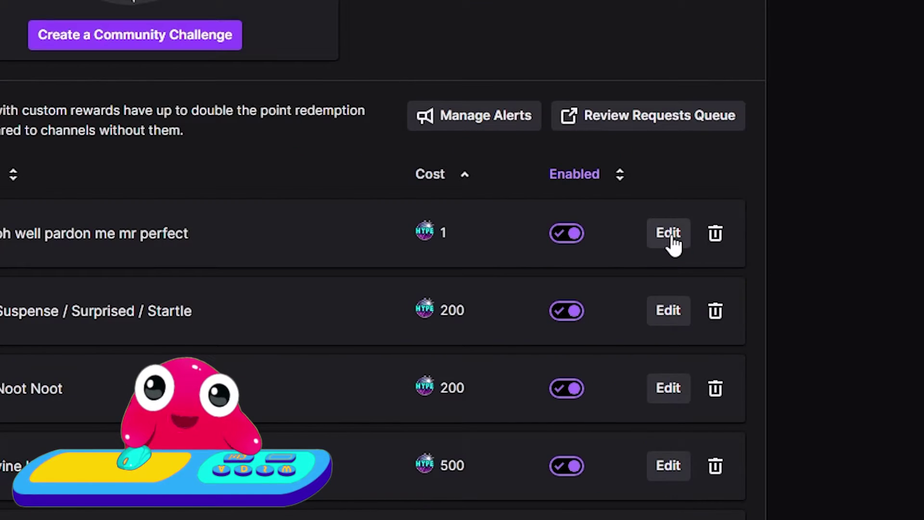
click(718, 349)
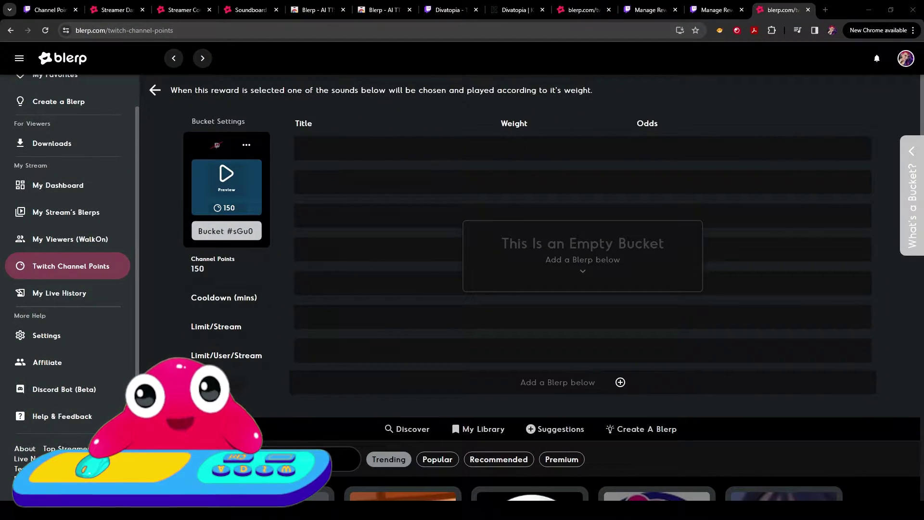
In Blerp, fill the empty channel points bucket with the trending sounds rizz, buzzer, Taco Bell and Fortnite death beeps
scroll(529, 289, down, 3)
scroll(530, 288, up, 2)
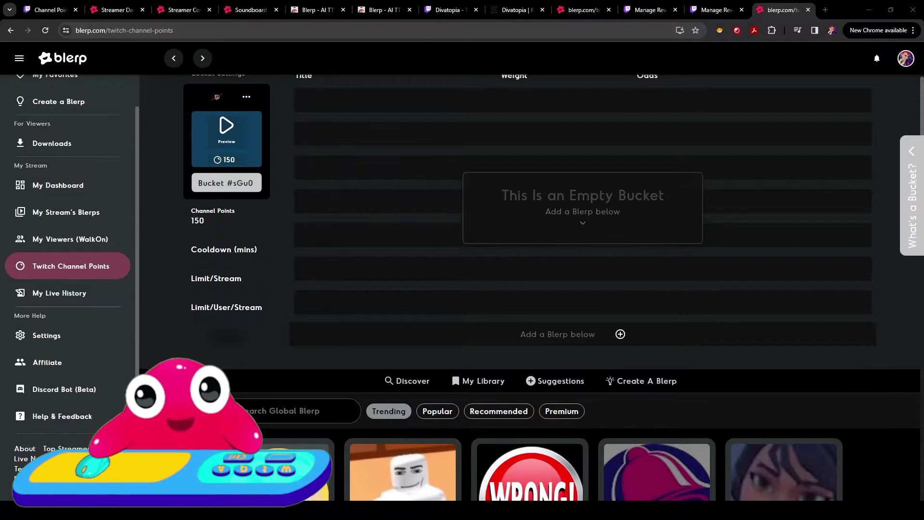
scroll(530, 288, down, 5)
click(571, 208)
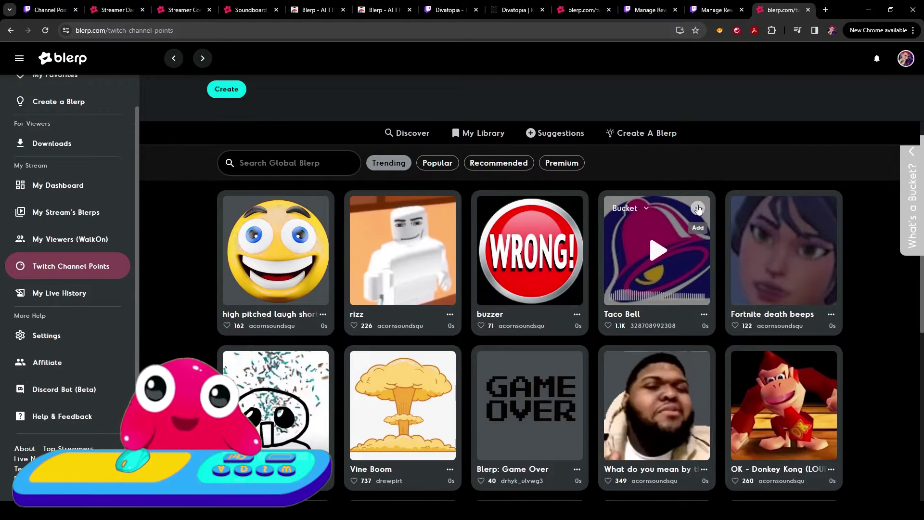
click(824, 208)
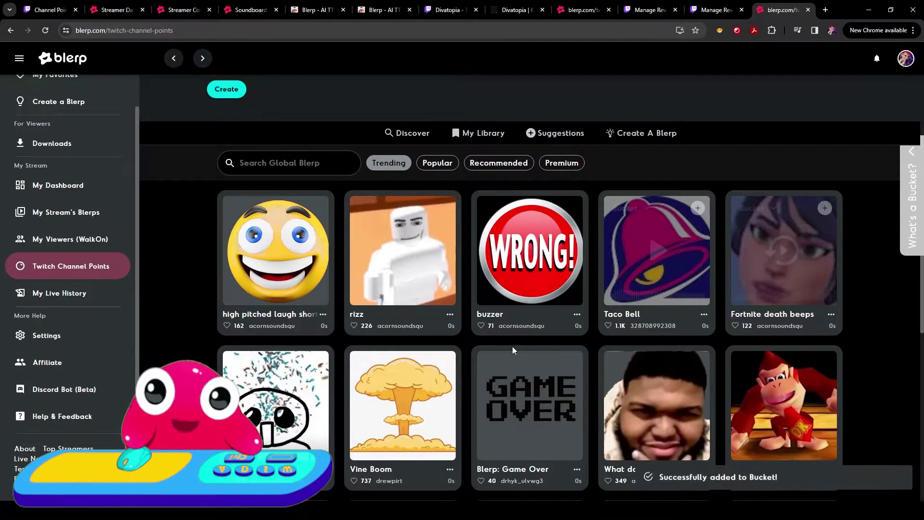
Set the weight of the buzzer sound in the bucket to 2
scroll(512, 342, up, 7)
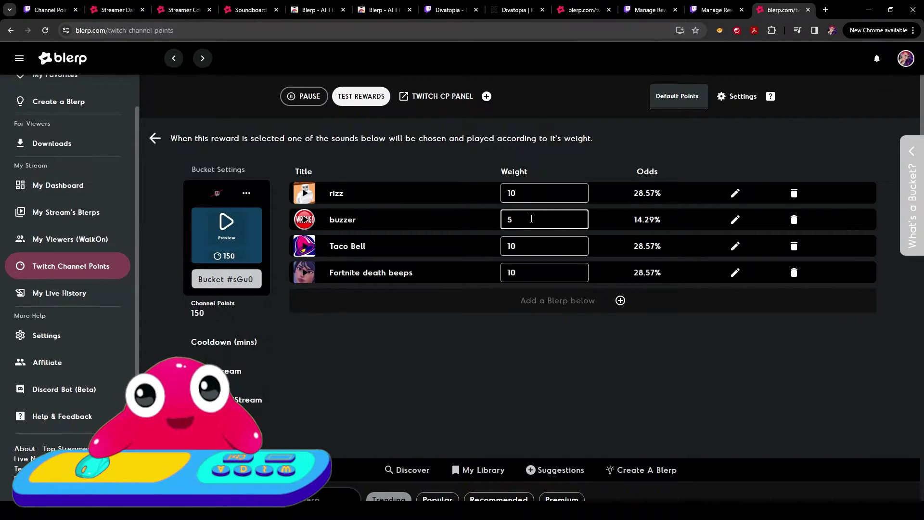
text(2)
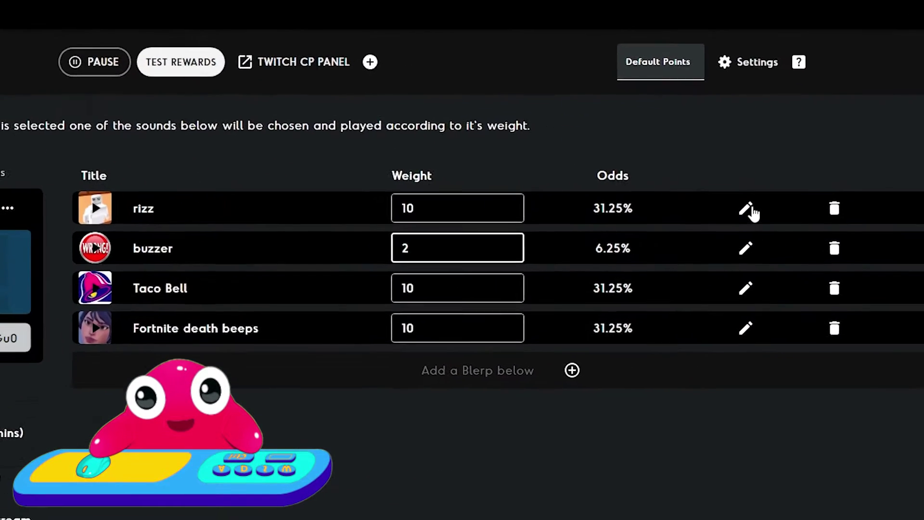
View the gain options of the rizz sound, then remove rizz from the bucket
click(749, 211)
mouse_move(744, 259)
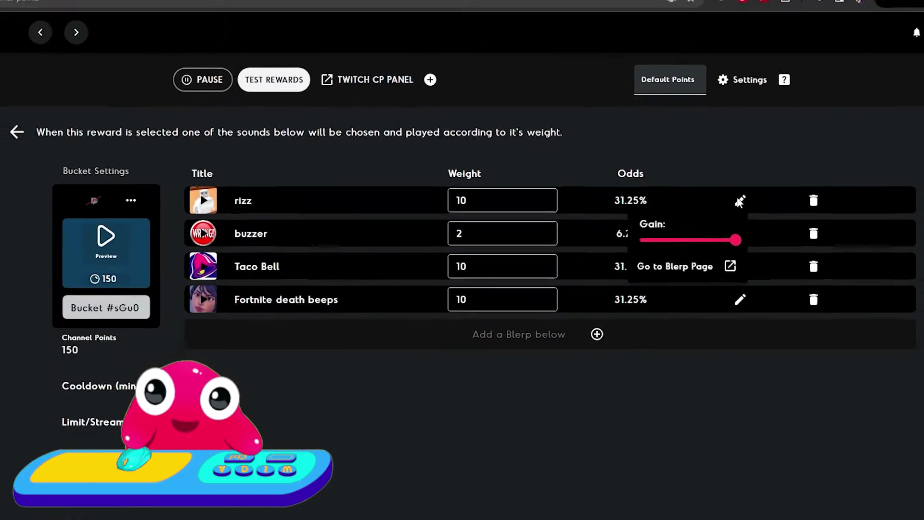
click(751, 217)
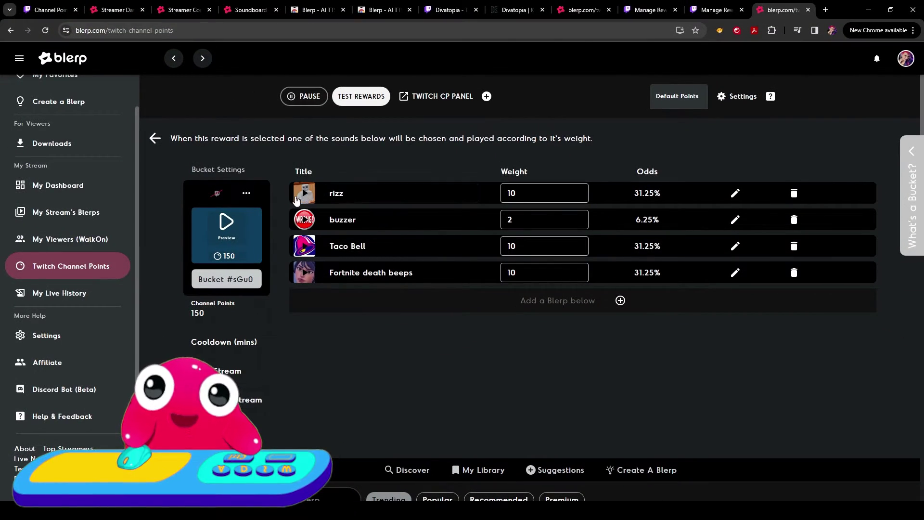
click(794, 193)
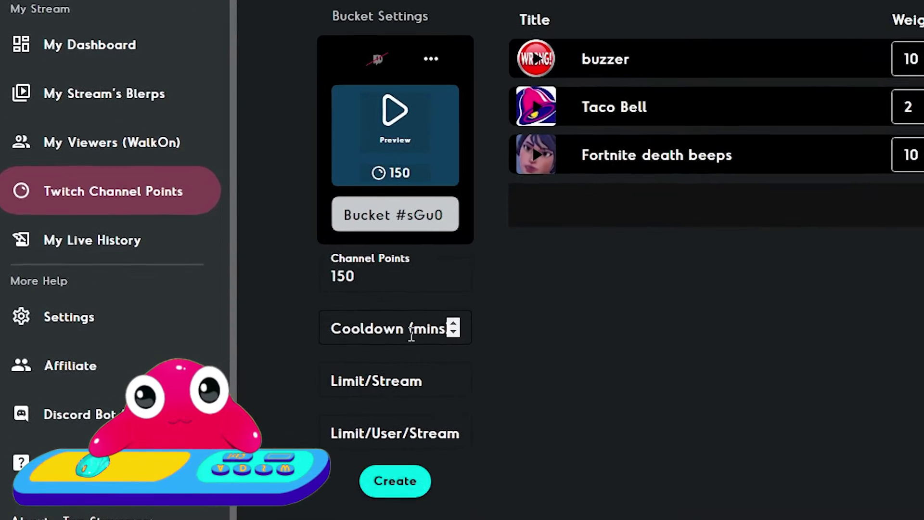
Go through the bucket's cooldown, per-stream limit and channel points settings, then create the bucket reward
click(422, 327)
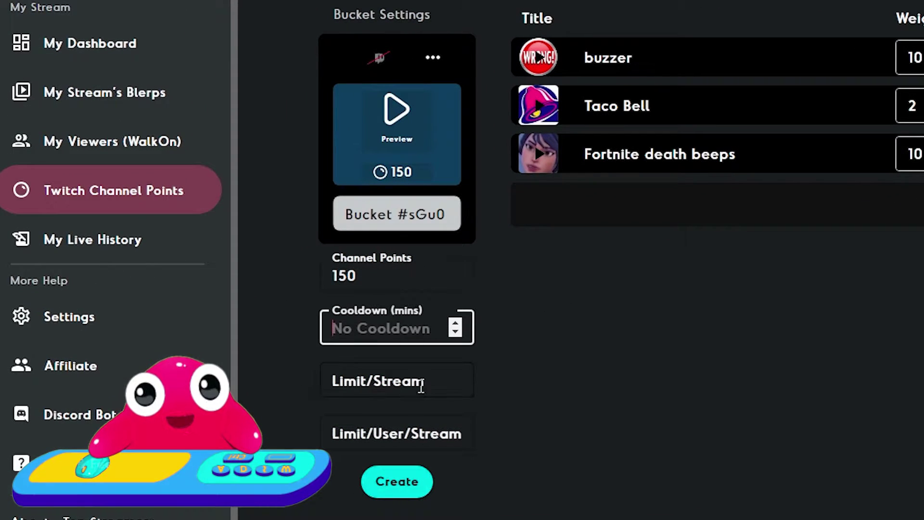
click(447, 379)
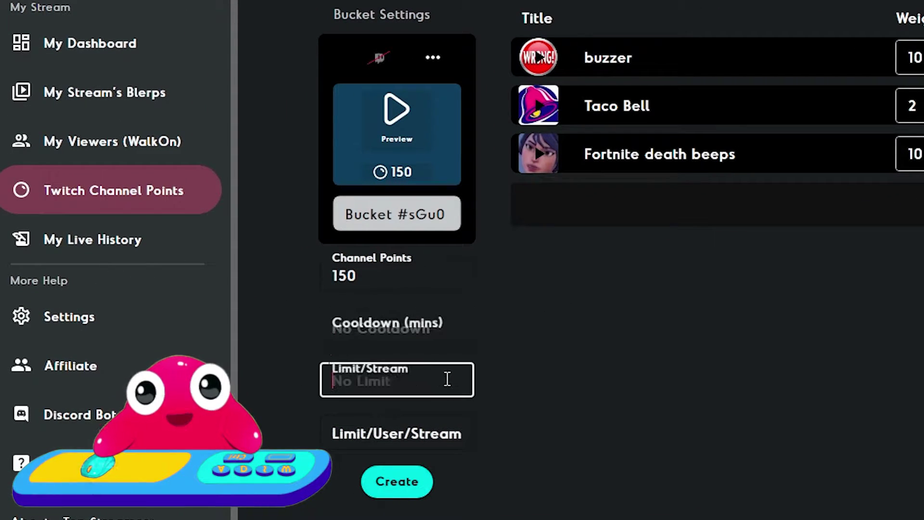
click(410, 278)
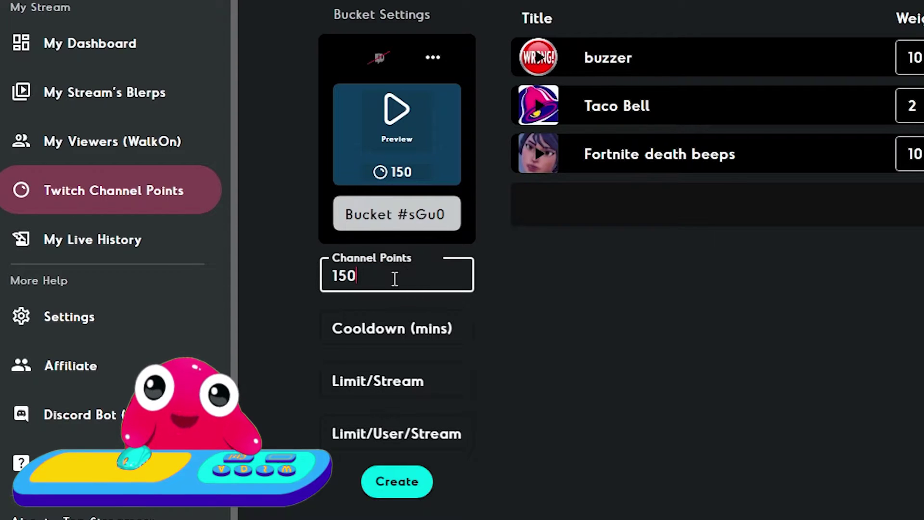
click(408, 488)
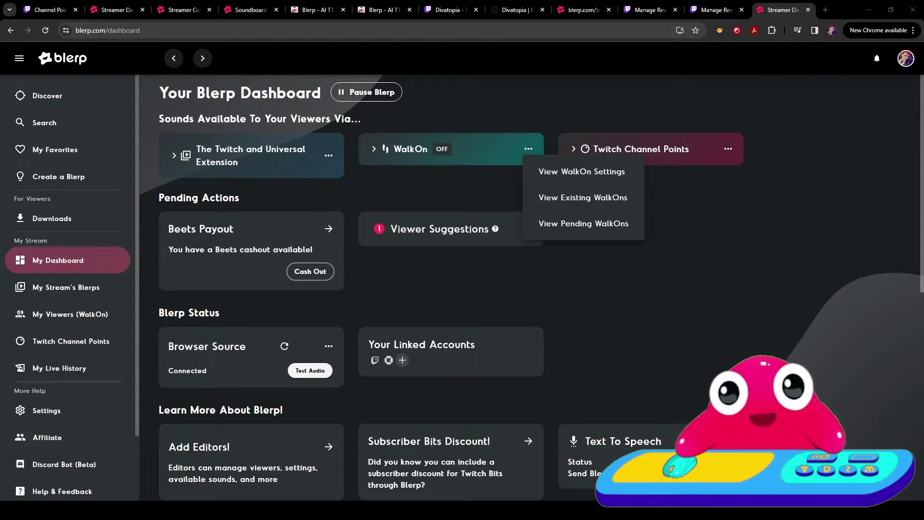
Open the WalkOn settings from the dashboard and enable WalkOn for viewers
click(528, 149)
click(527, 149)
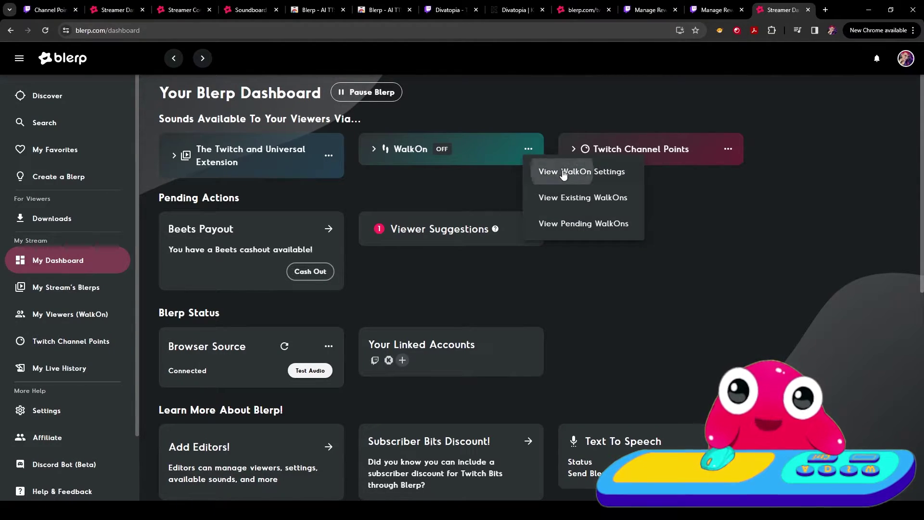
click(563, 174)
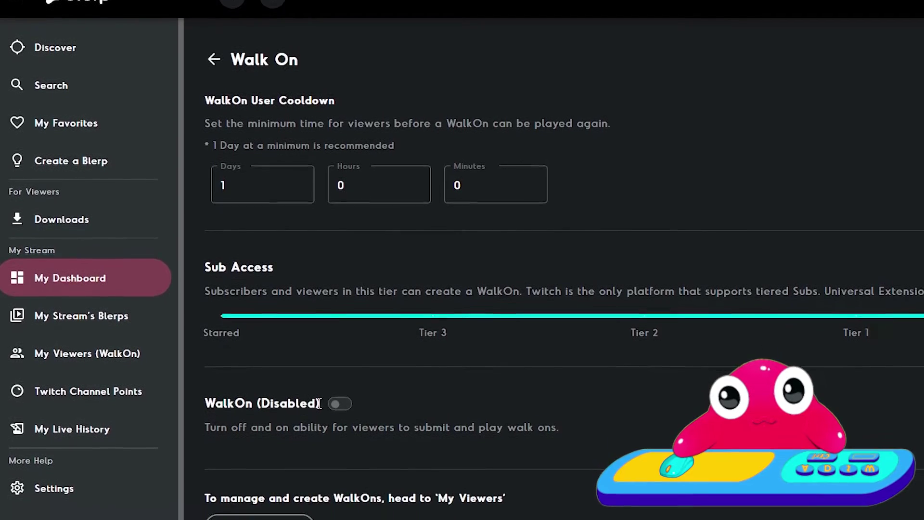
click(340, 388)
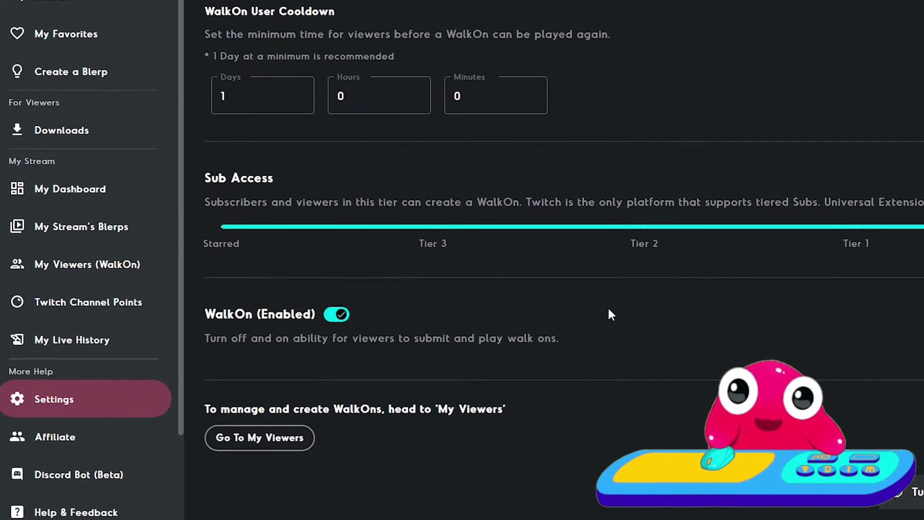
Go to the viewer management page for WalkOns and list All Viewers in the filter
click(263, 439)
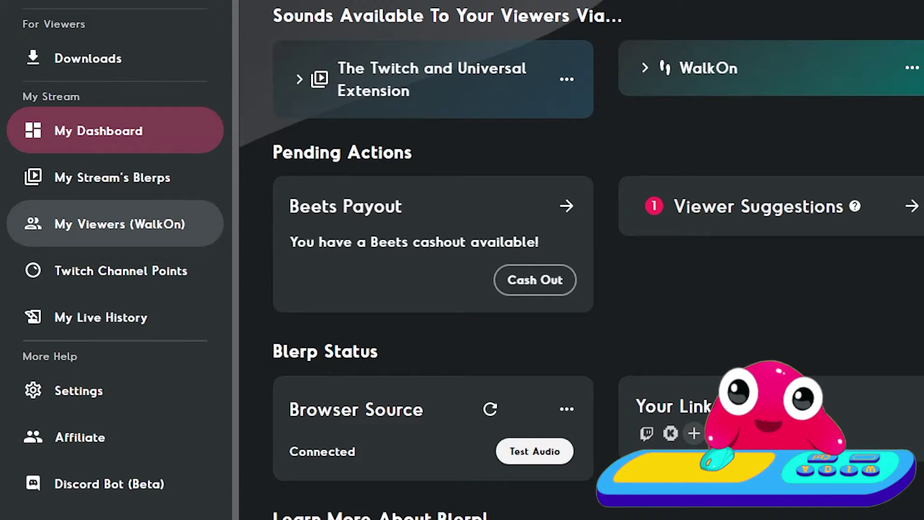
click(107, 233)
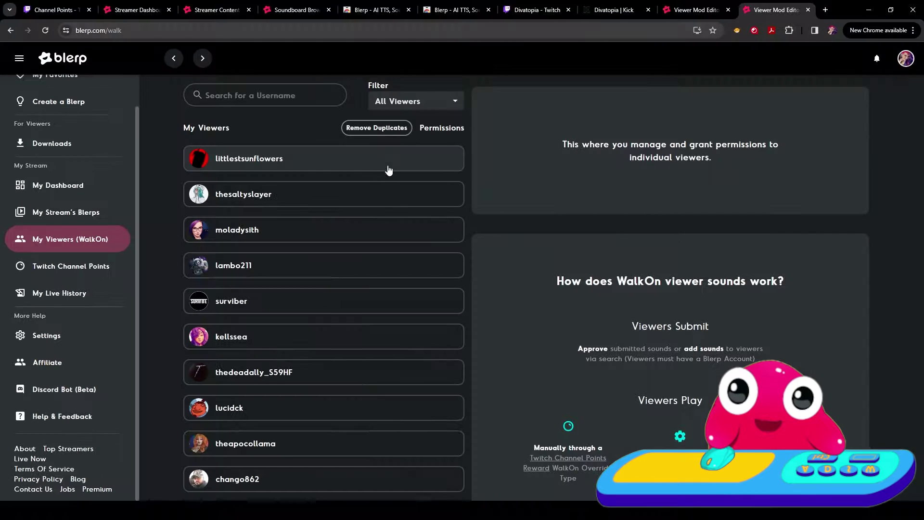
click(397, 103)
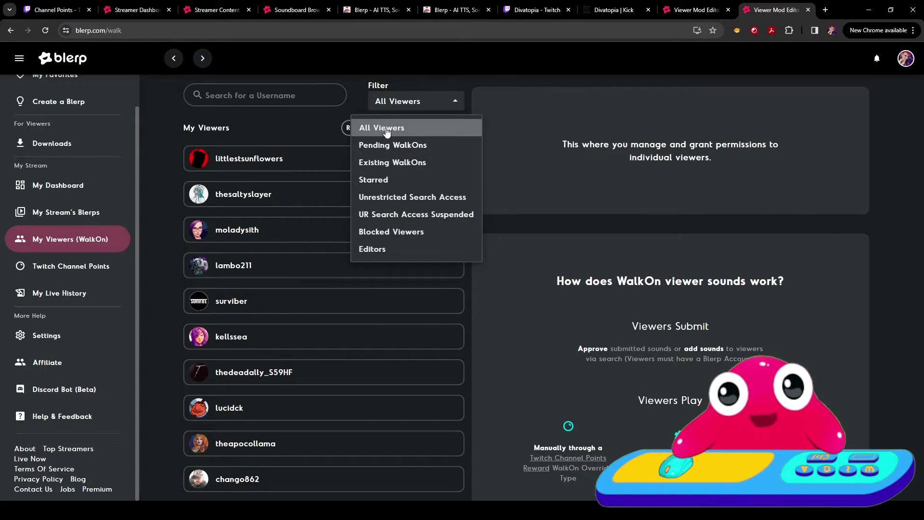
click(387, 129)
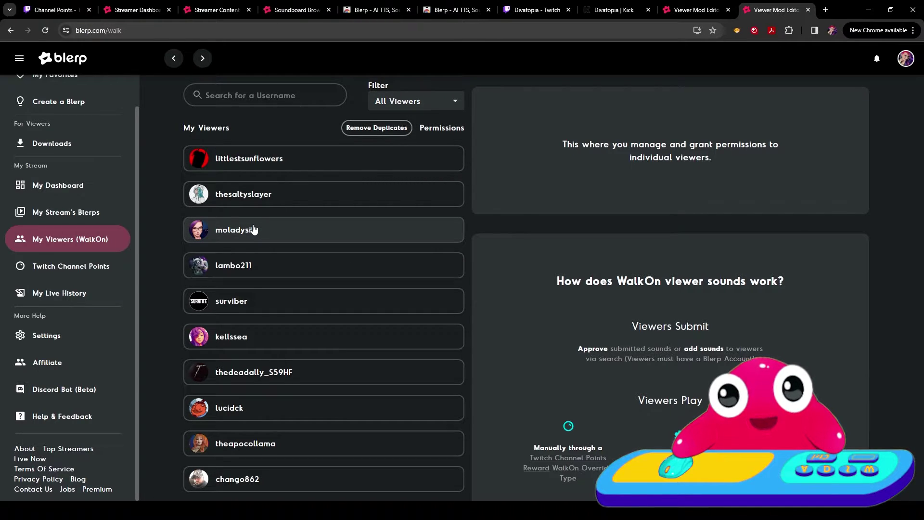
Assign the trending sound Homer Laugh as a WalkOn to the third viewer in the list, previewing it first
click(254, 230)
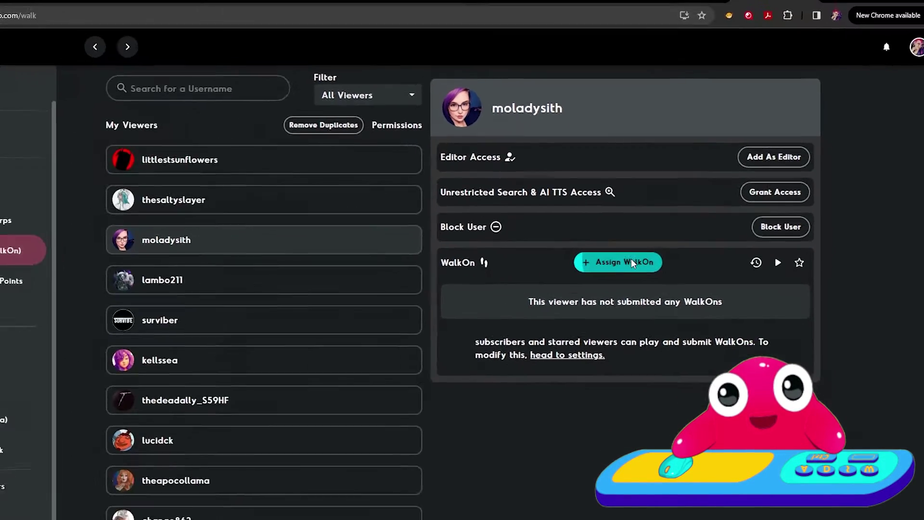
click(561, 314)
mouse_move(651, 251)
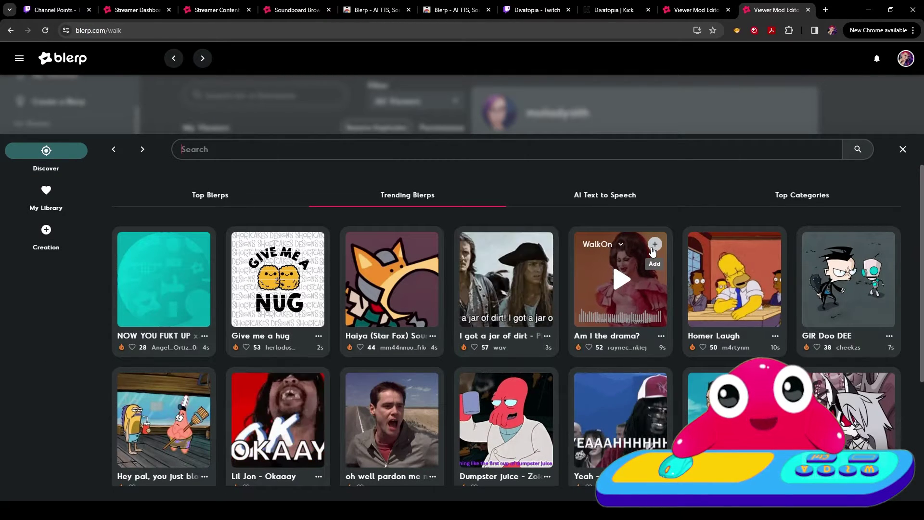
click(735, 282)
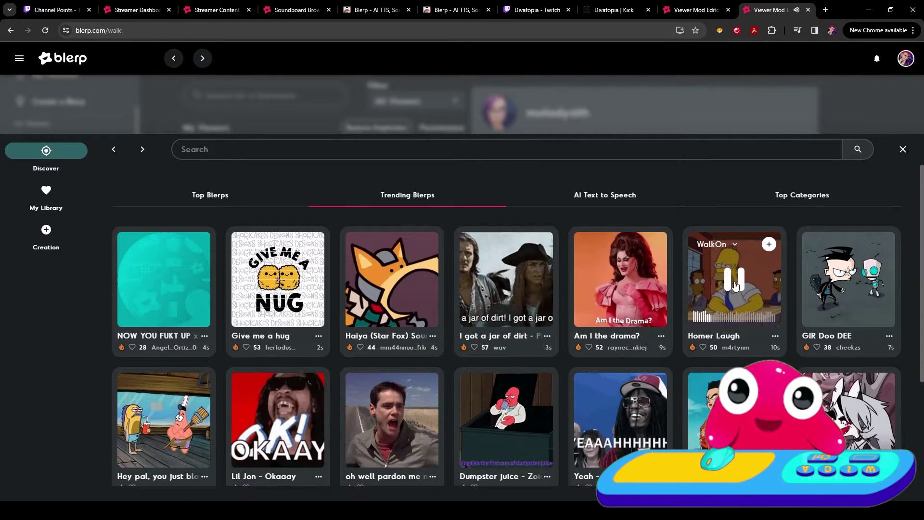
click(769, 244)
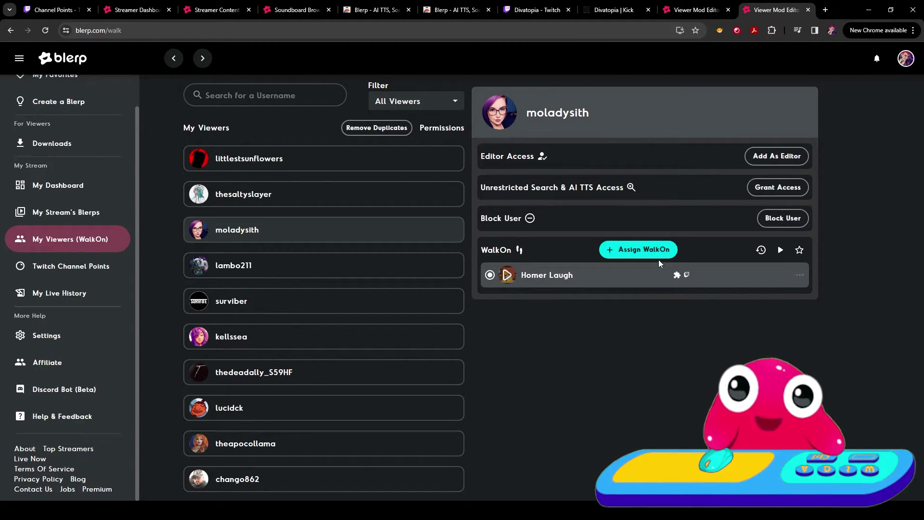
Remove the Homer Laugh WalkOn from the selected viewer and confirm the removal
click(799, 274)
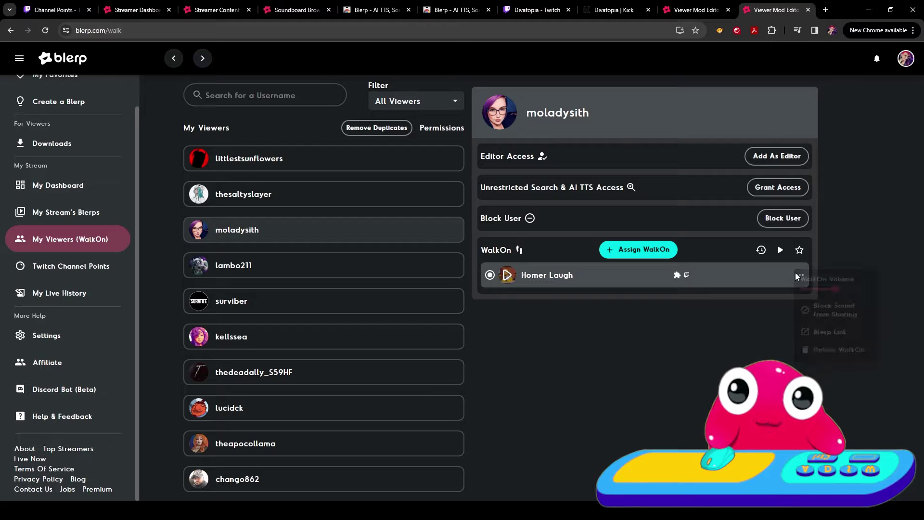
click(827, 380)
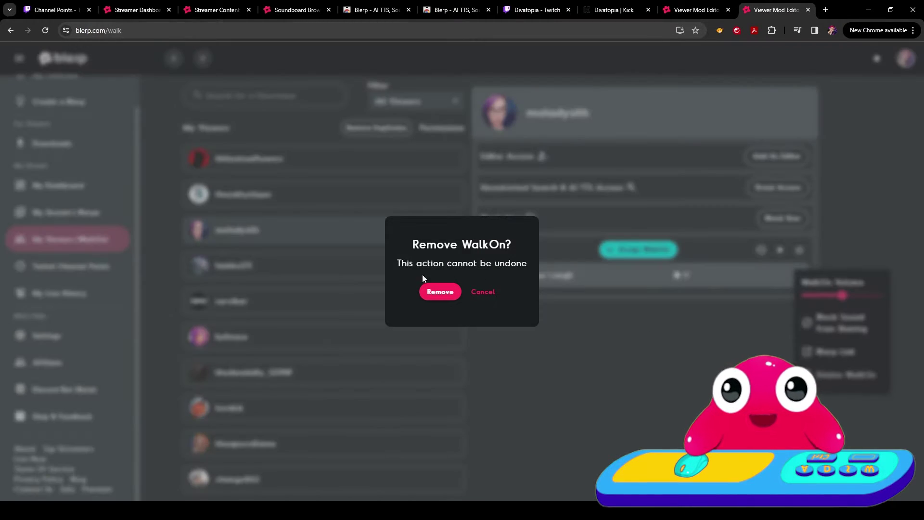
click(445, 292)
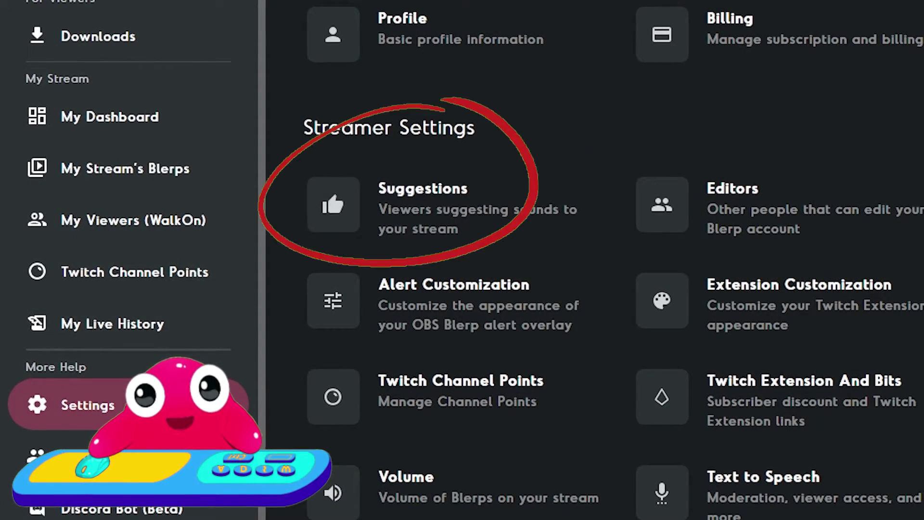
Open the stream's Suggestions settings and go to the Discord webhook settings for incoming suggestions
click(422, 204)
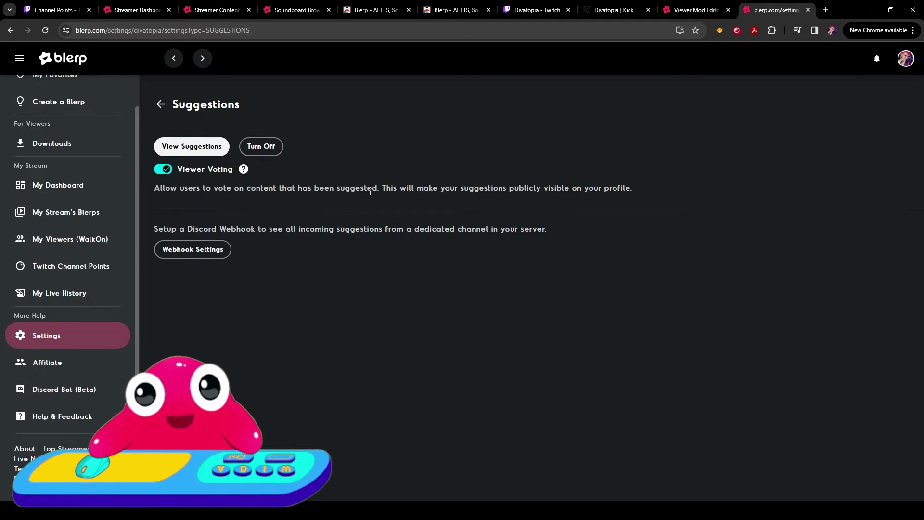
click(212, 255)
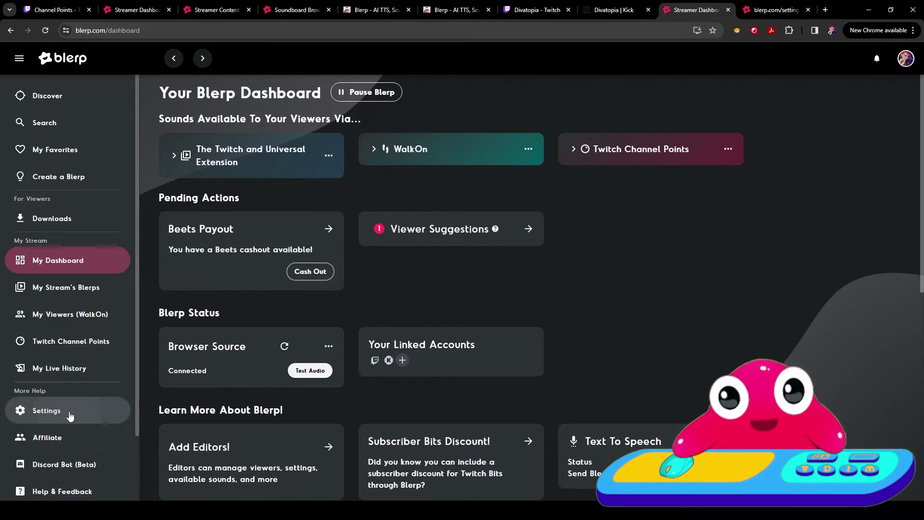
Open the Editors entry in the streamer settings and go from it to the viewer management page
click(69, 415)
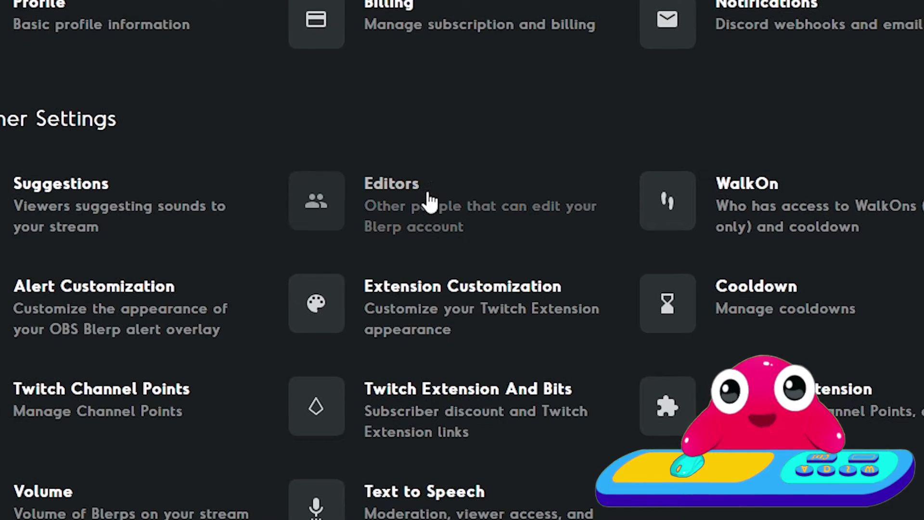
click(396, 204)
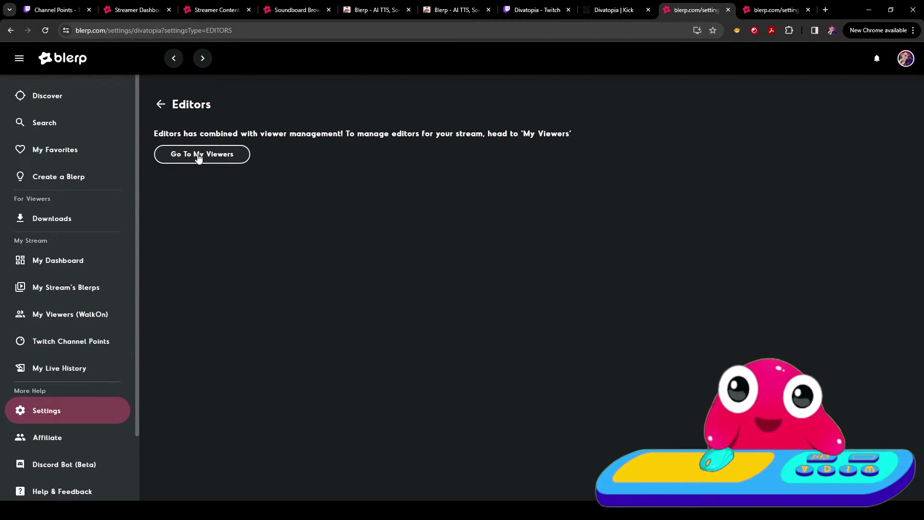
click(199, 155)
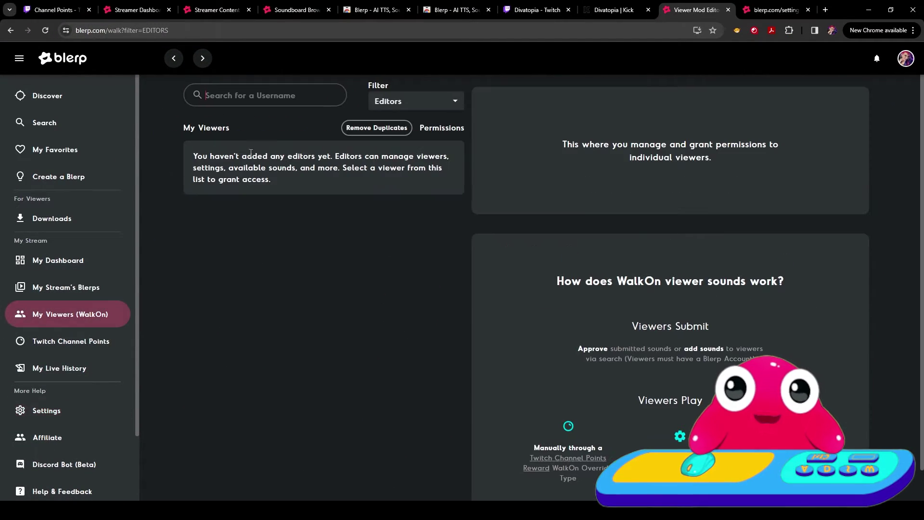
List all viewers in the filter and add the third viewer in the list as an editor
click(406, 105)
click(395, 129)
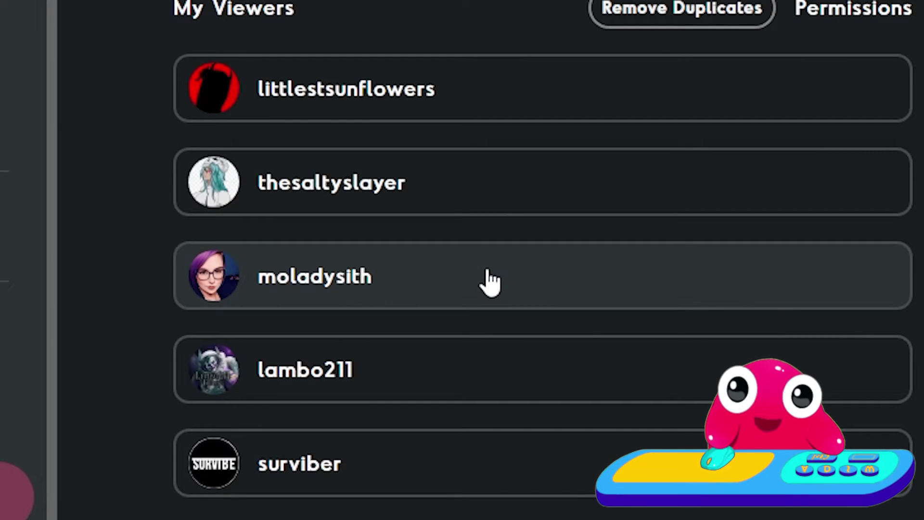
click(491, 281)
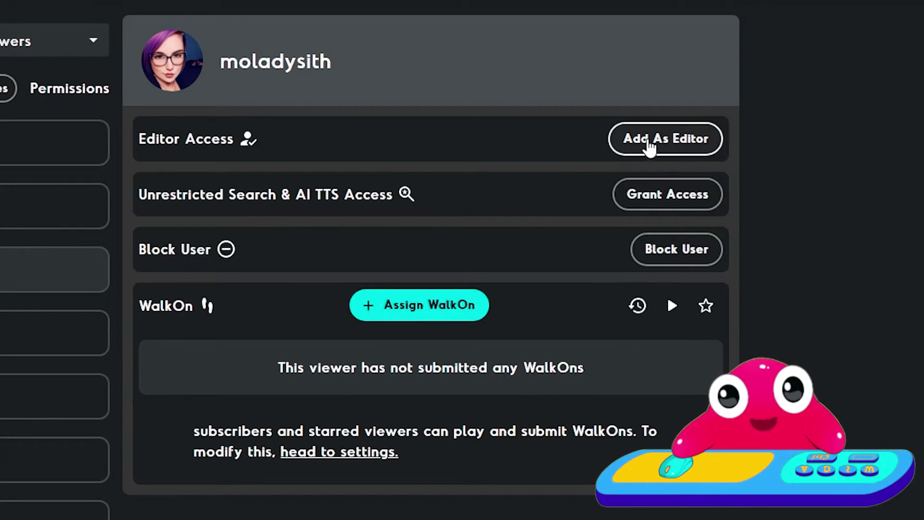
click(777, 158)
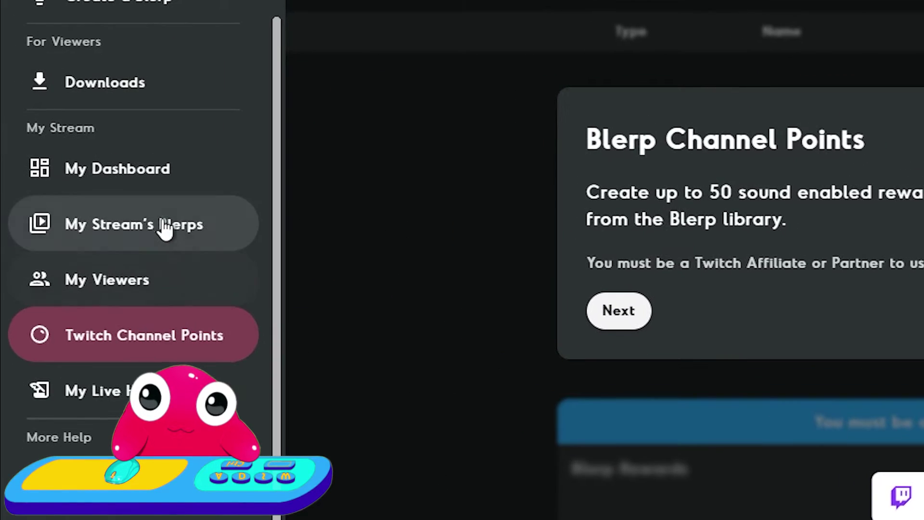
Go to the stream's Blerps page and expand Blerp's Curated Library
click(86, 160)
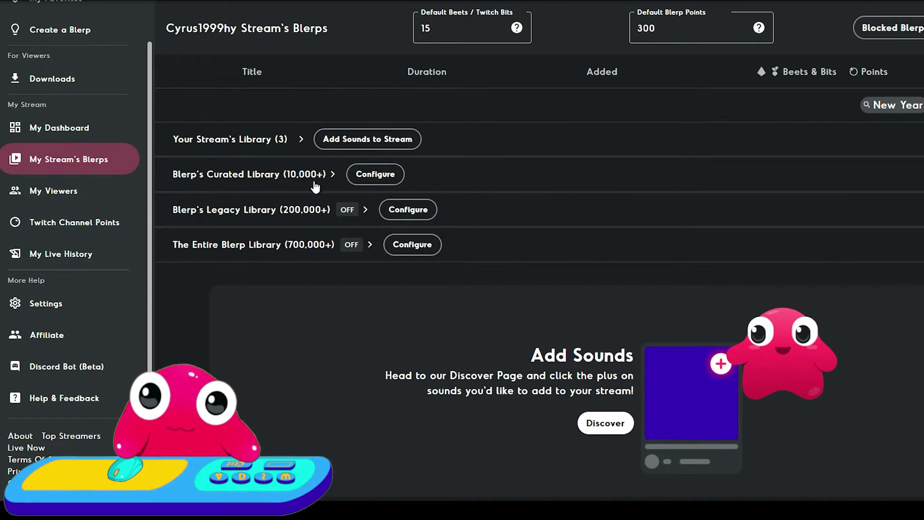
click(333, 175)
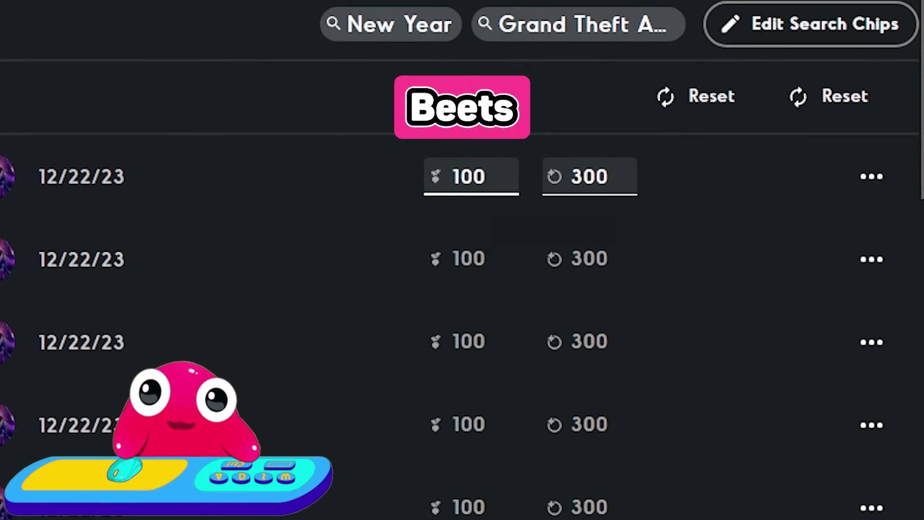
Set the first sound's price to 200 Beets and 500 points
click(493, 174)
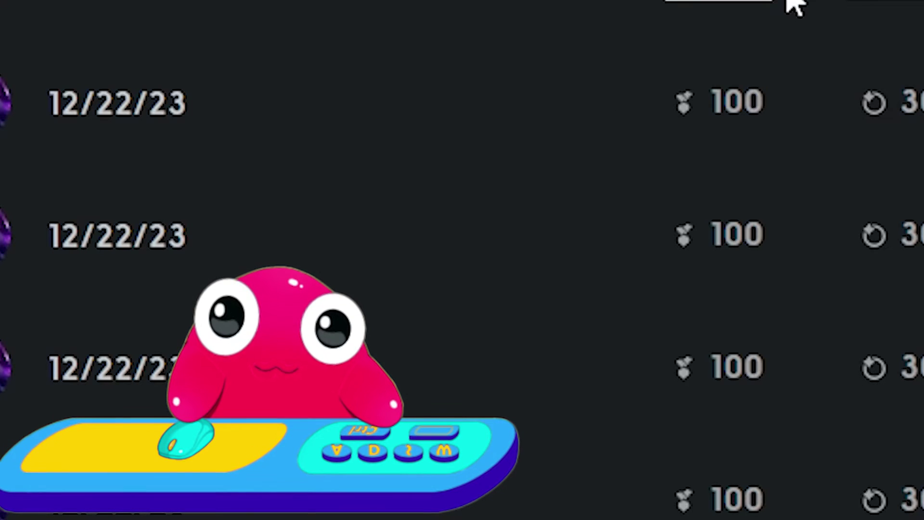
text(200)
key(Tab)
text(500)
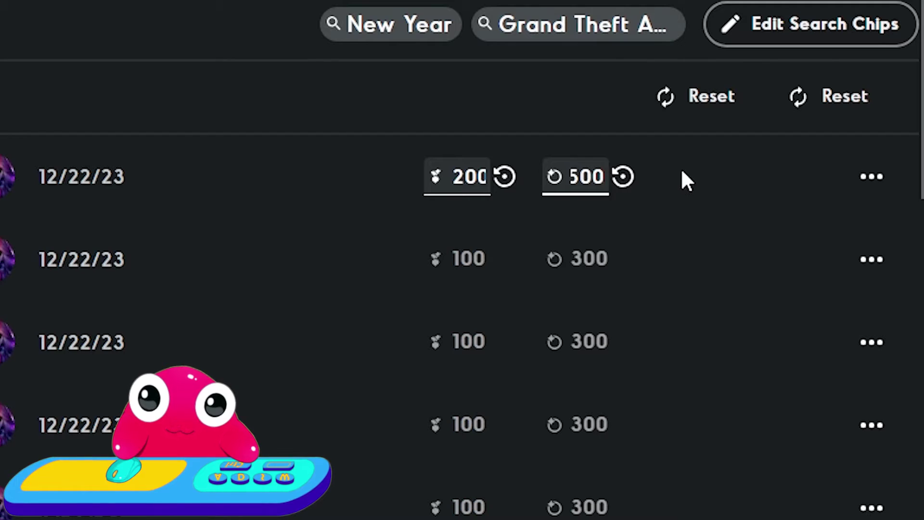
click(685, 181)
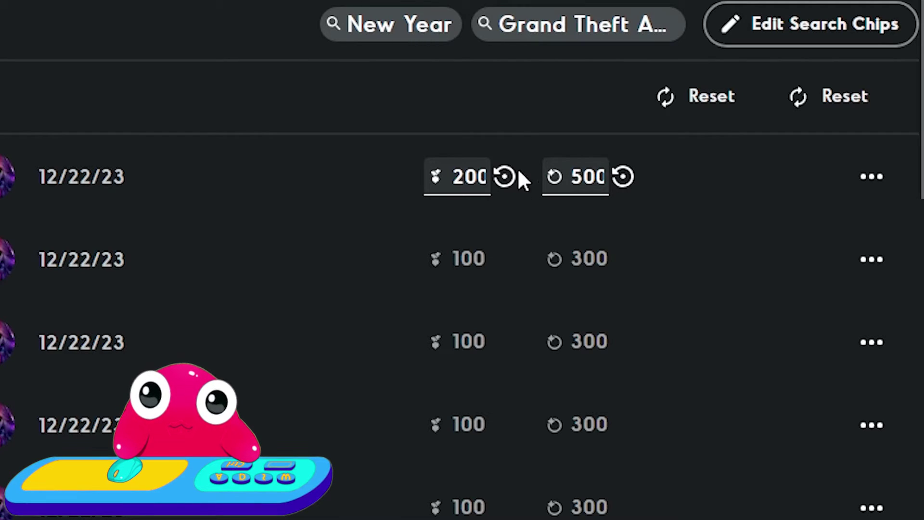
Restore the first sound's Beets price to its default and set its points price to 200
mouse_move(488, 177)
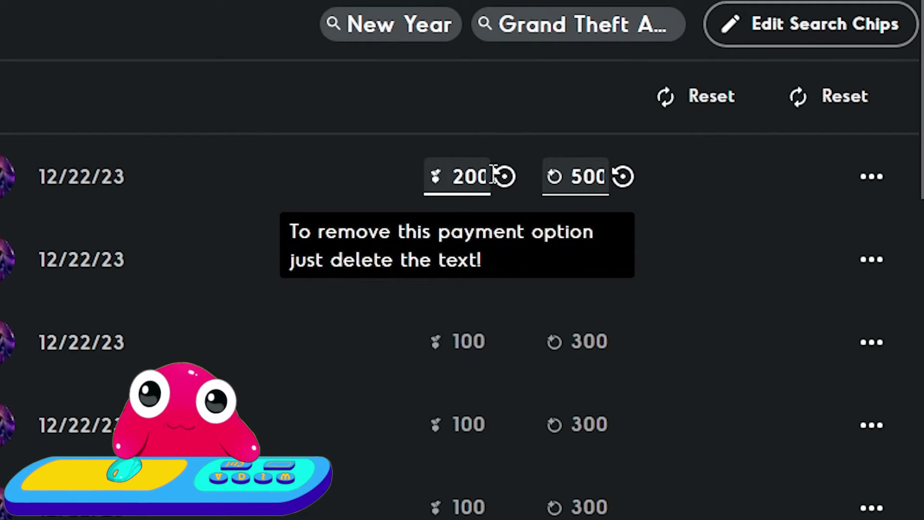
click(504, 176)
double_click(597, 176)
text(200)
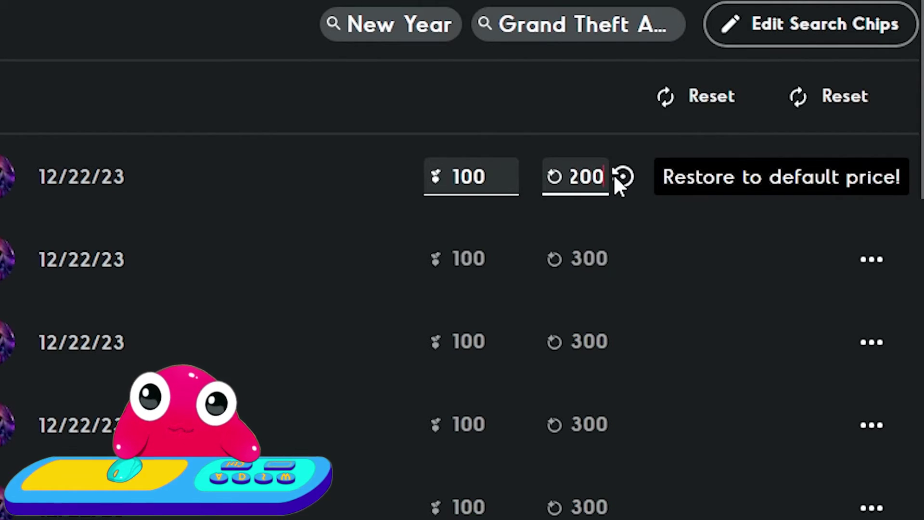
click(699, 170)
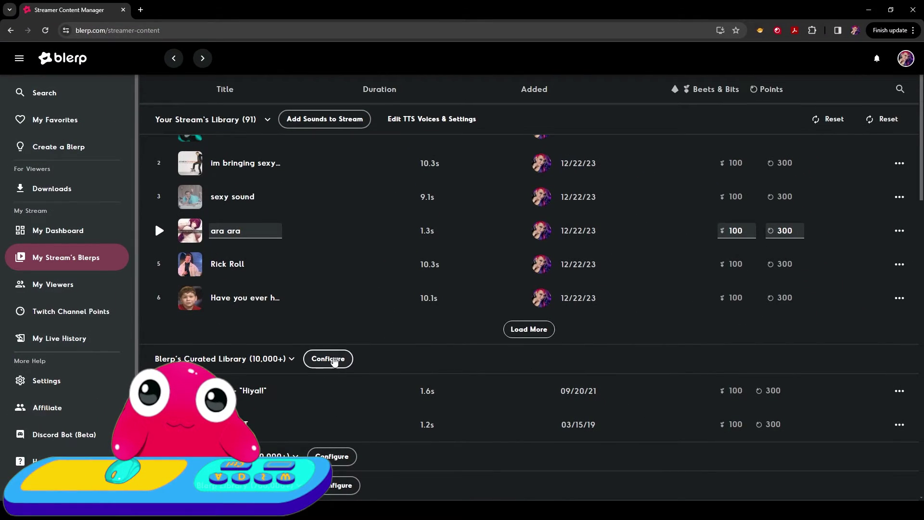
Configure Blerp's Curated Library to allow Light Content for Sounds With Cursing, with a 1.5x price multiplier
click(334, 360)
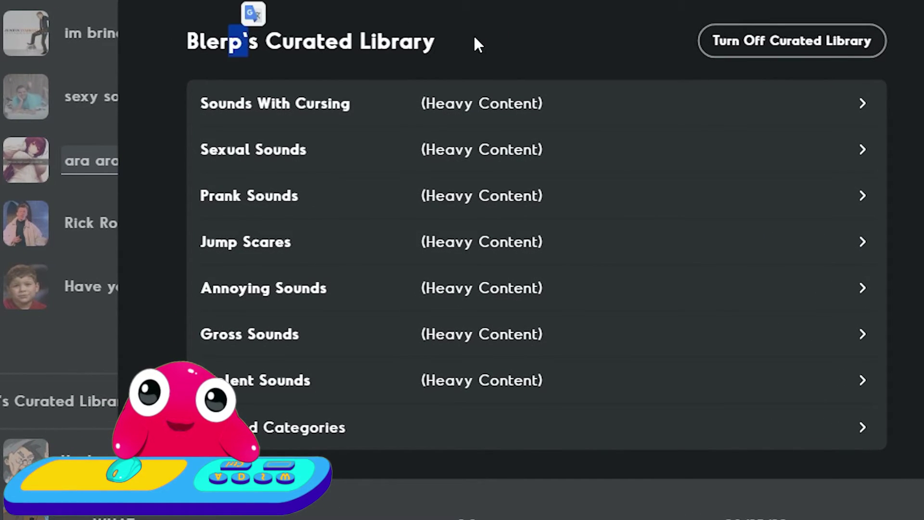
drag(465, 39, 284, 46)
click(498, 41)
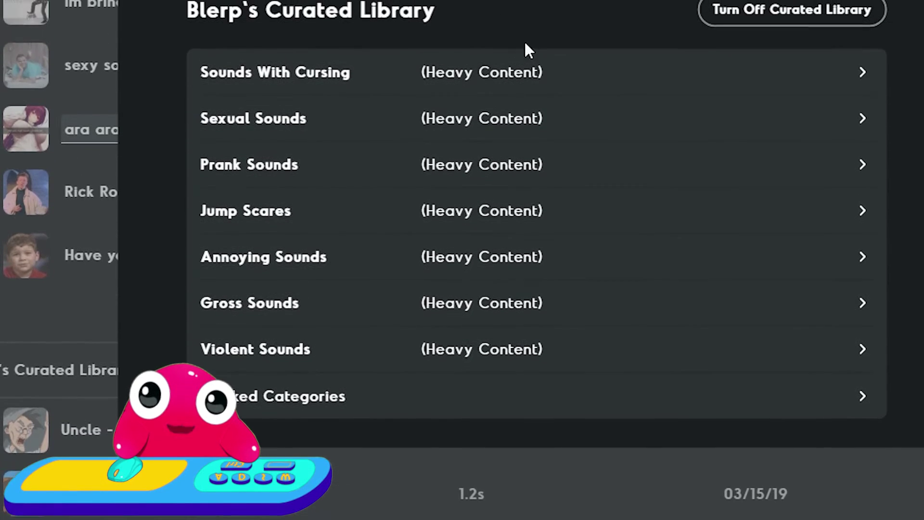
click(684, 99)
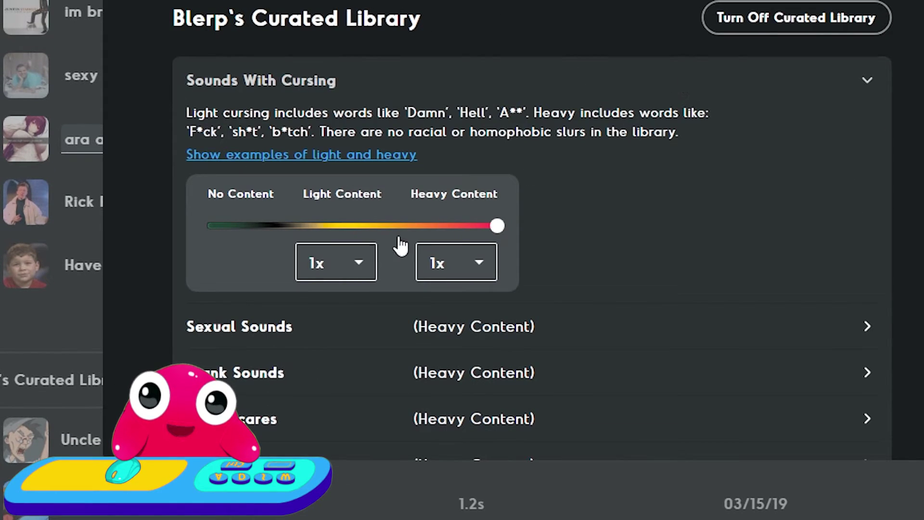
click(218, 229)
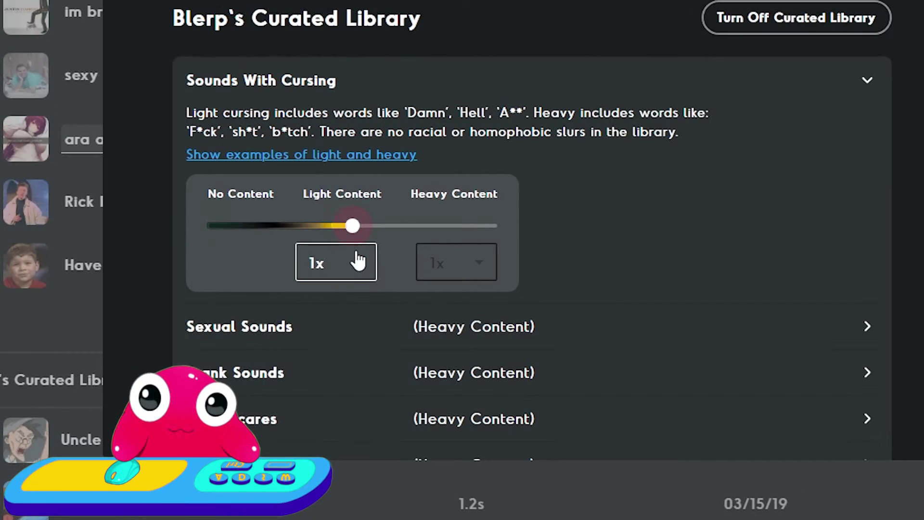
click(358, 260)
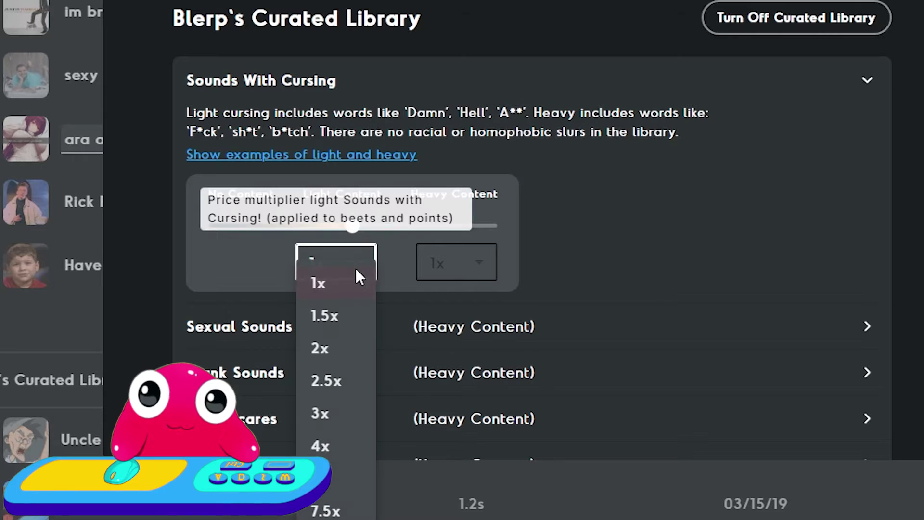
click(337, 318)
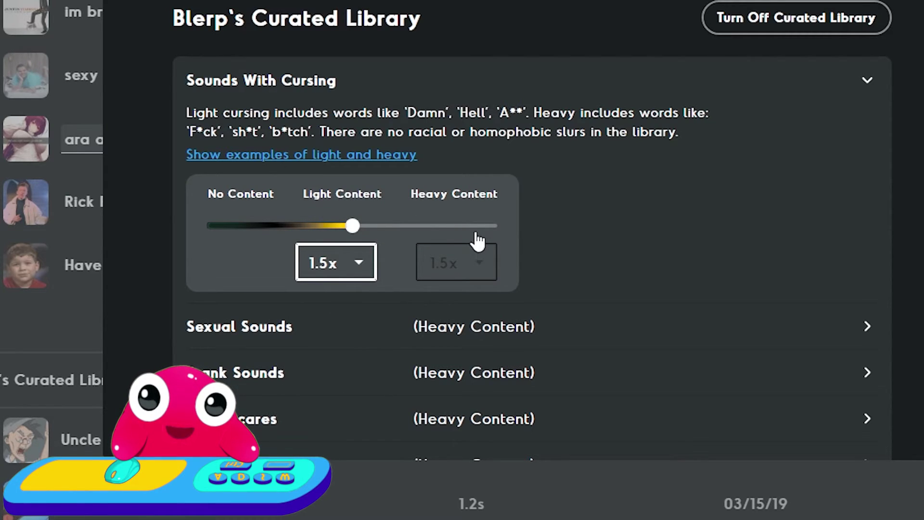
Raise Sounds With Cursing to Heavy Content and set the heavy content price multiplier to 2x
click(491, 230)
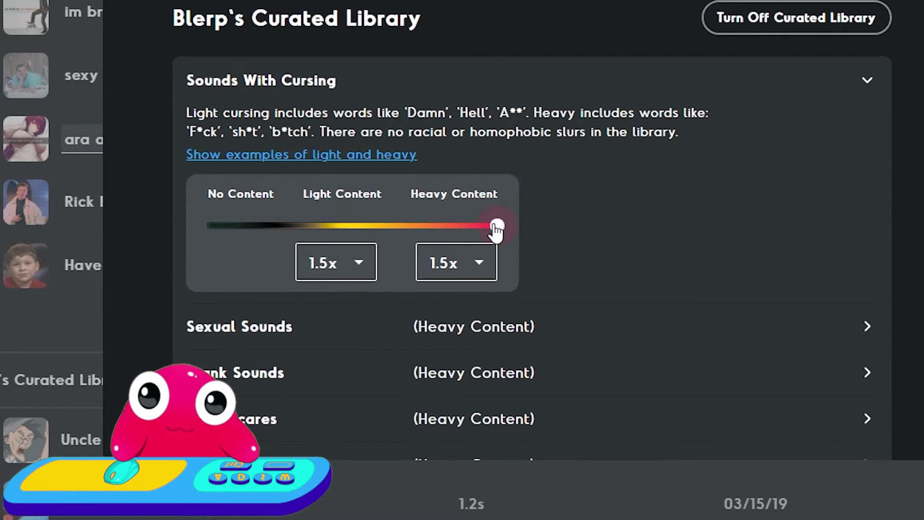
click(478, 264)
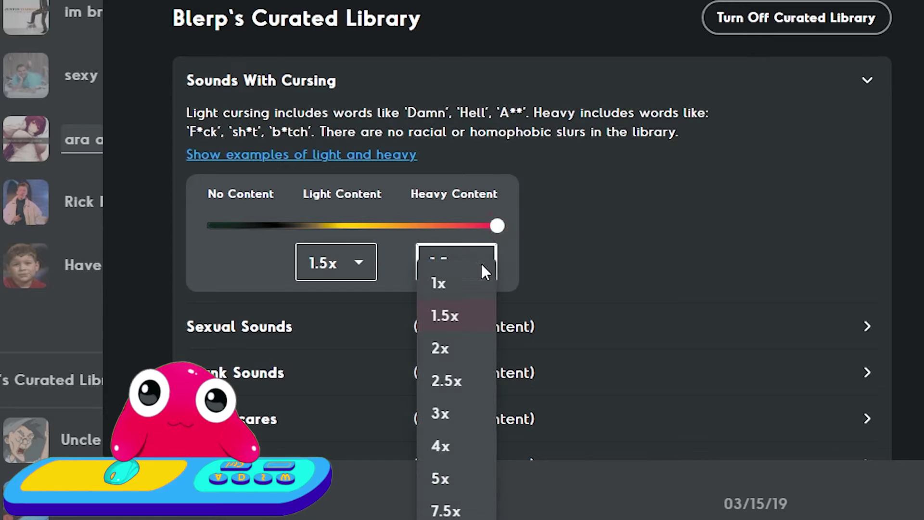
click(461, 356)
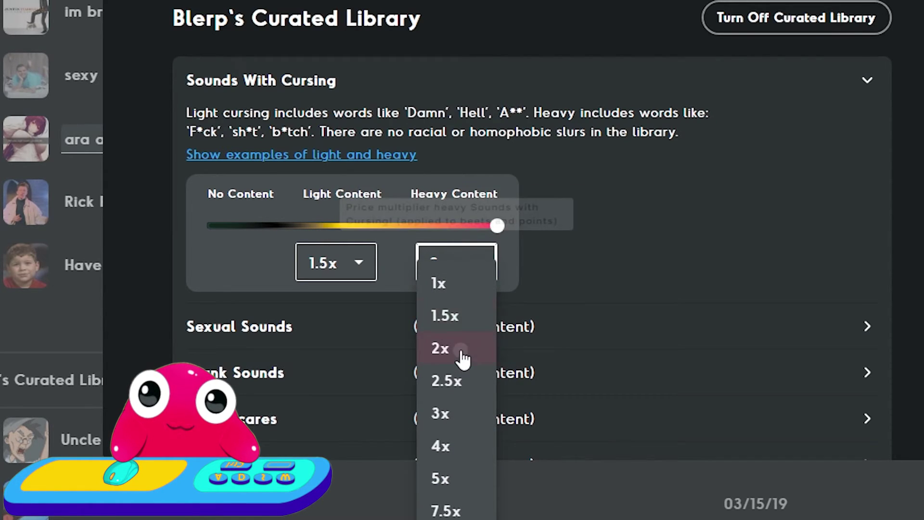
scroll(354, 217, down, 4)
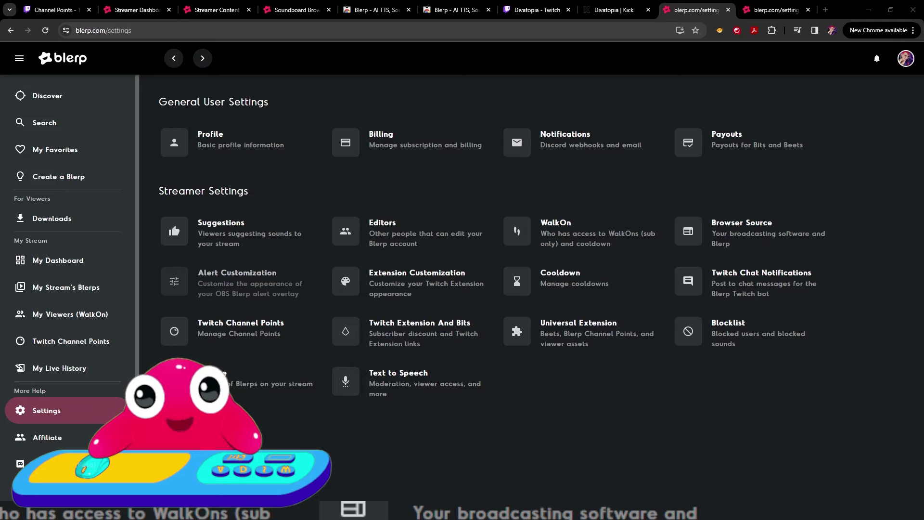
Open the Universal Extension alert in Alert Customization and change its type to EMOTE MEMES
click(215, 288)
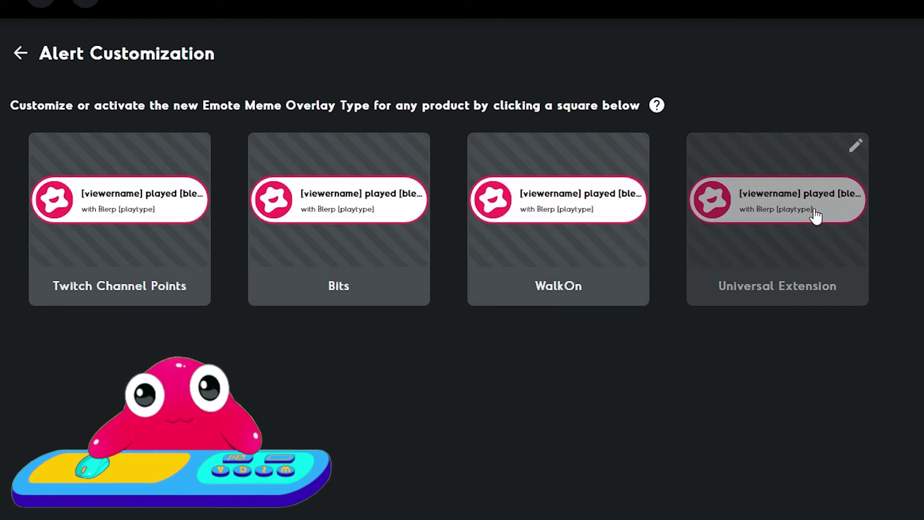
click(815, 216)
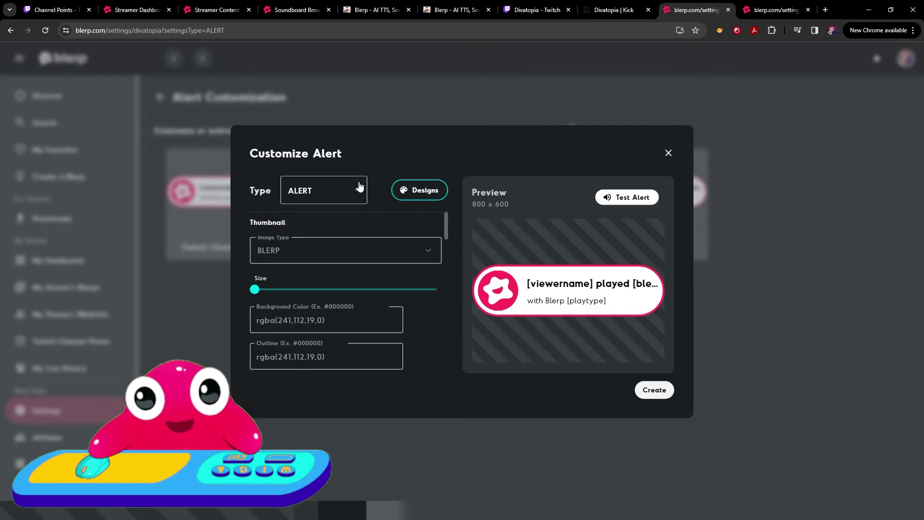
click(359, 186)
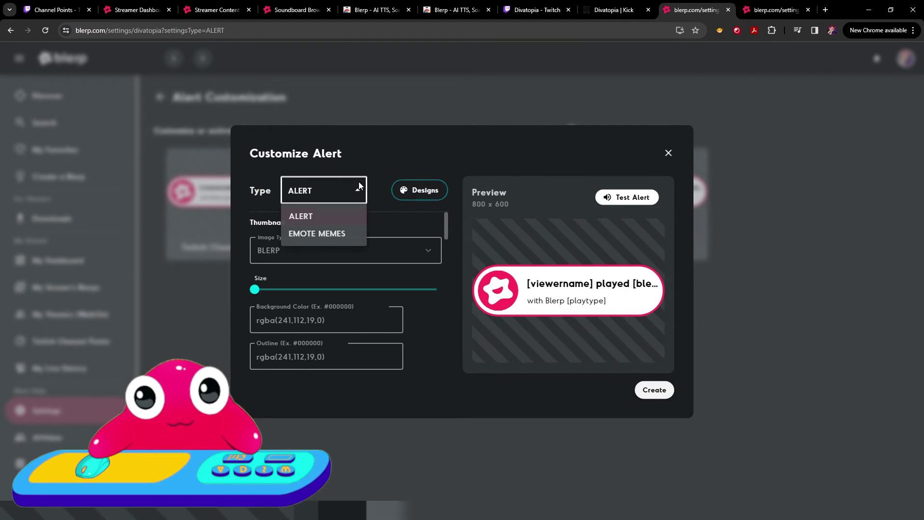
click(337, 236)
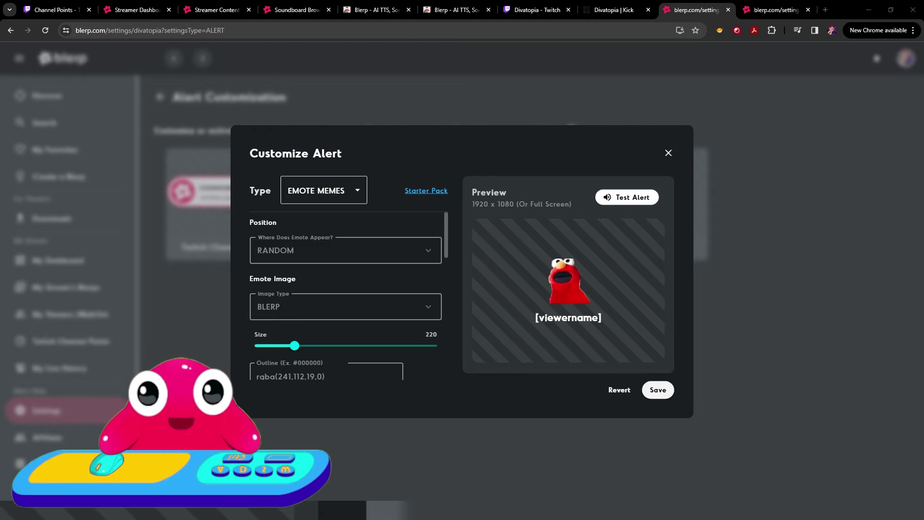
Set where the emote appears to CUSTOM and look through the remaining emote meme options
click(427, 250)
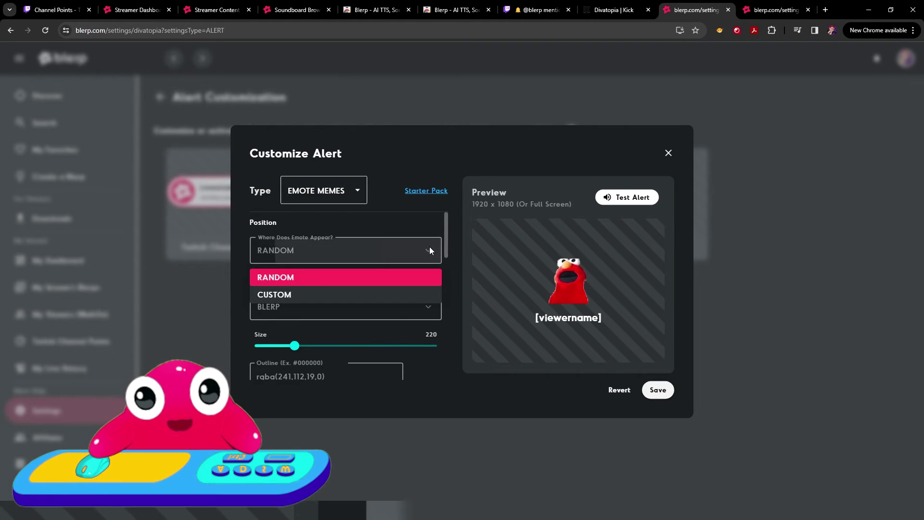
click(303, 299)
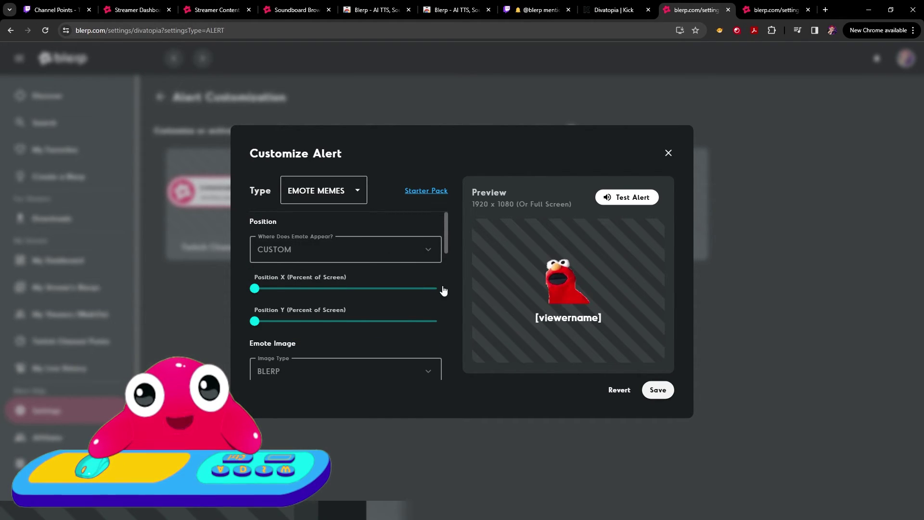
scroll(443, 294, down, 4)
scroll(448, 309, down, 5)
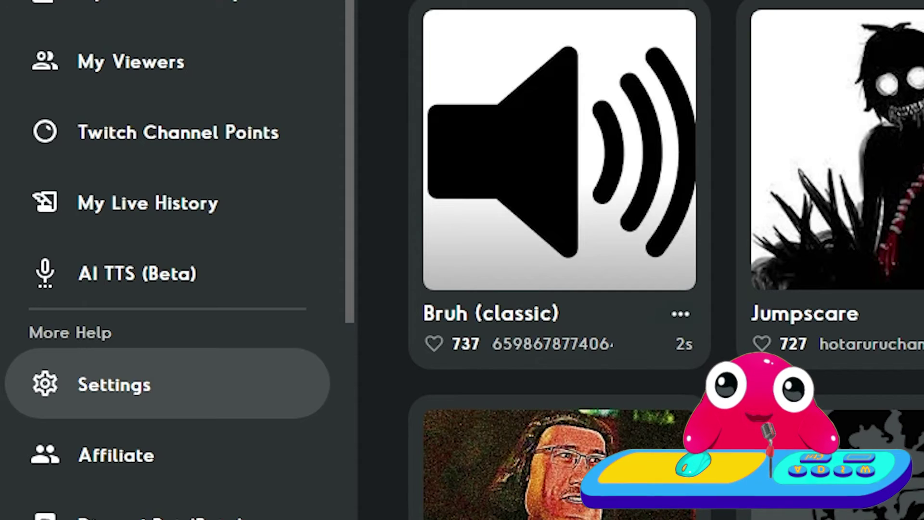
Open the Text to Speech settings and go to the page for viewing and adding AI voices
click(166, 399)
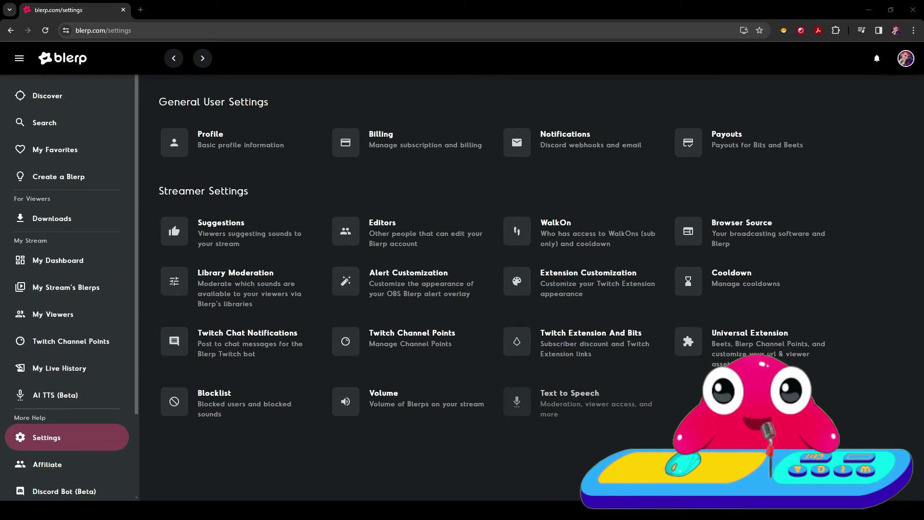
click(601, 409)
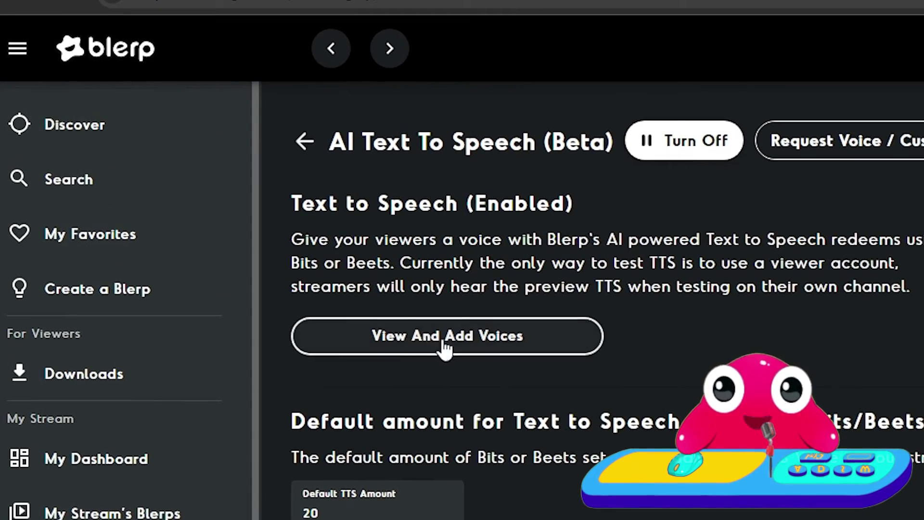
click(445, 346)
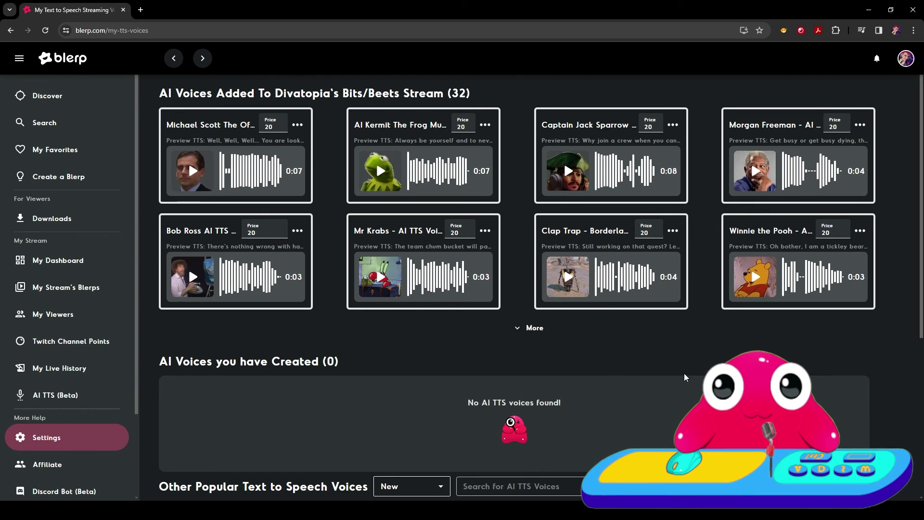
Browse the other popular text to speech voices and load more of them
scroll(663, 318, down, 2)
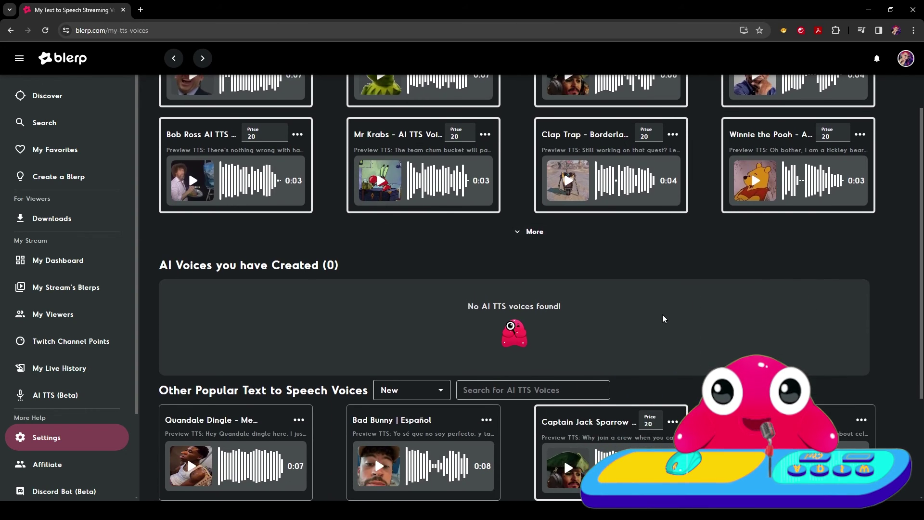
scroll(663, 319, down, 3)
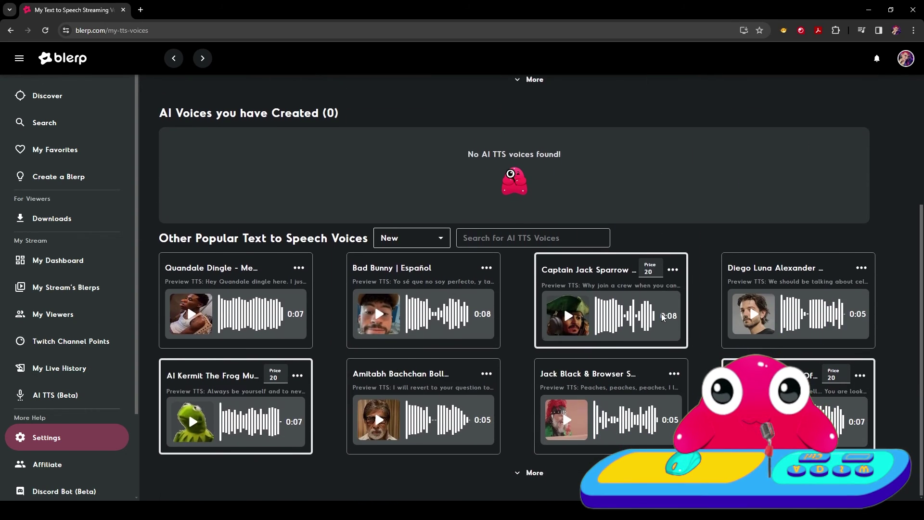
click(534, 472)
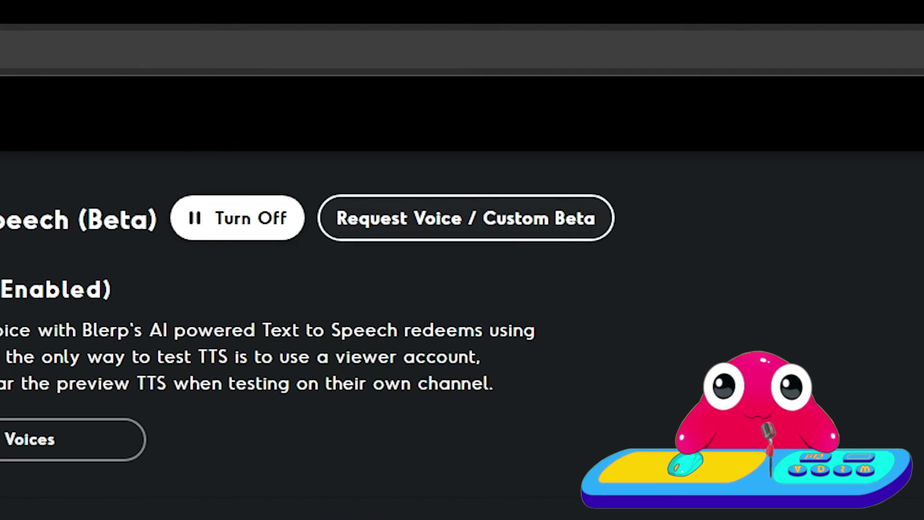
Open the request form for a new or custom voice from the AI Text To Speech settings
click(465, 218)
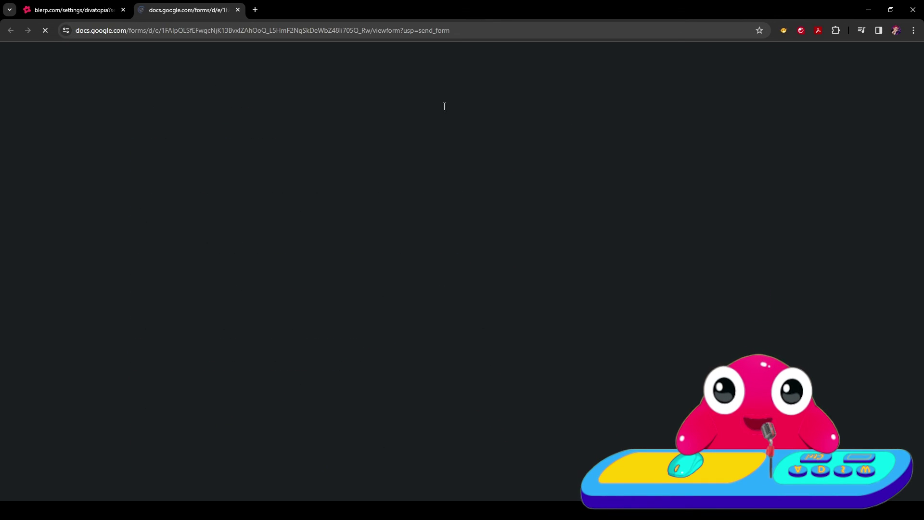